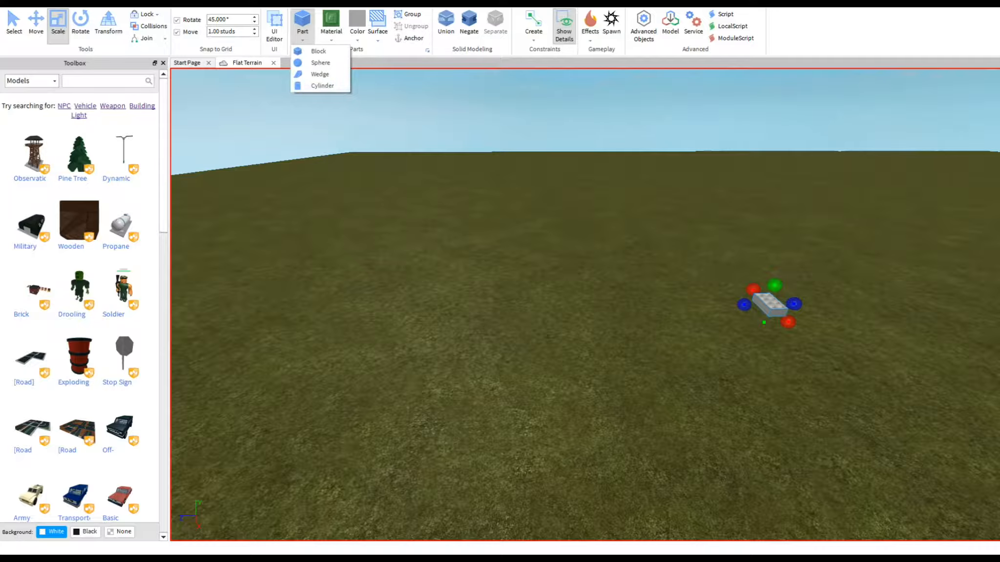
- Resize the block lengthwise with the Scale tool, ending at four studs long
drag(644, 327, 576, 297)
right_drag(585, 342, 585, 298)
right_drag(366, 249, 430, 298)
drag(440, 308, 542, 294)
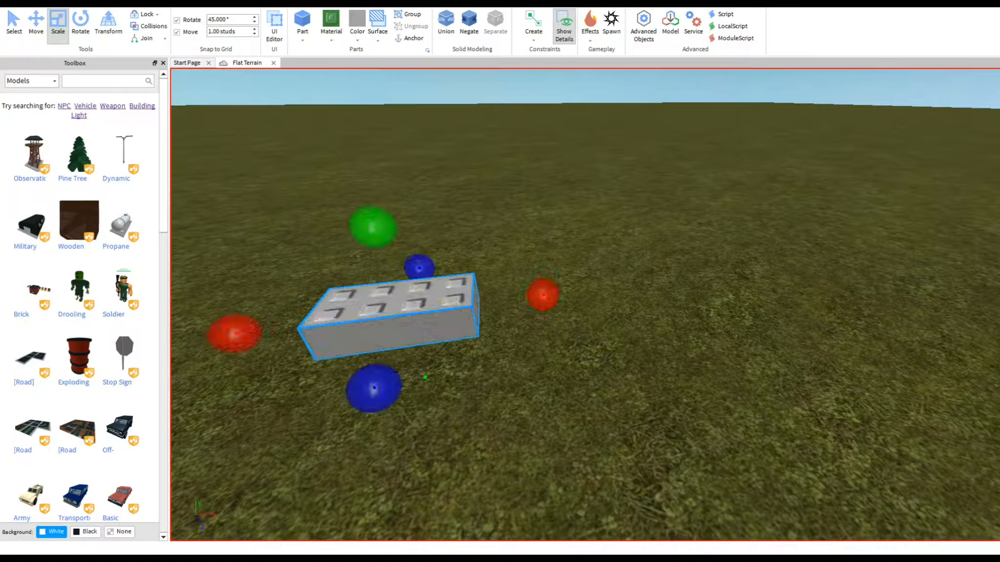
right_drag(542, 294, 469, 303)
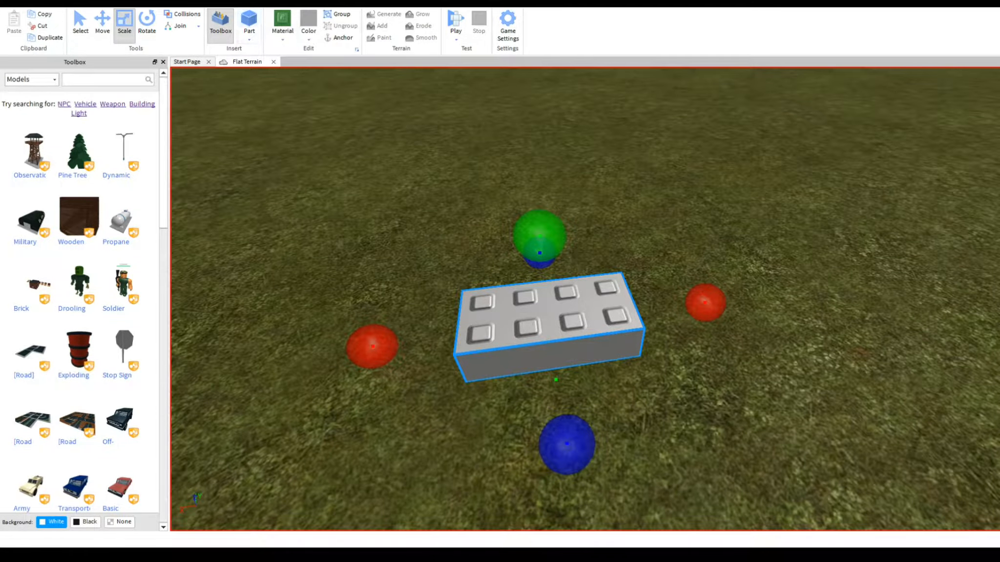
- Set the move snapping increment to 0 studs and deselect the block
scroll(149, 27, down, 2)
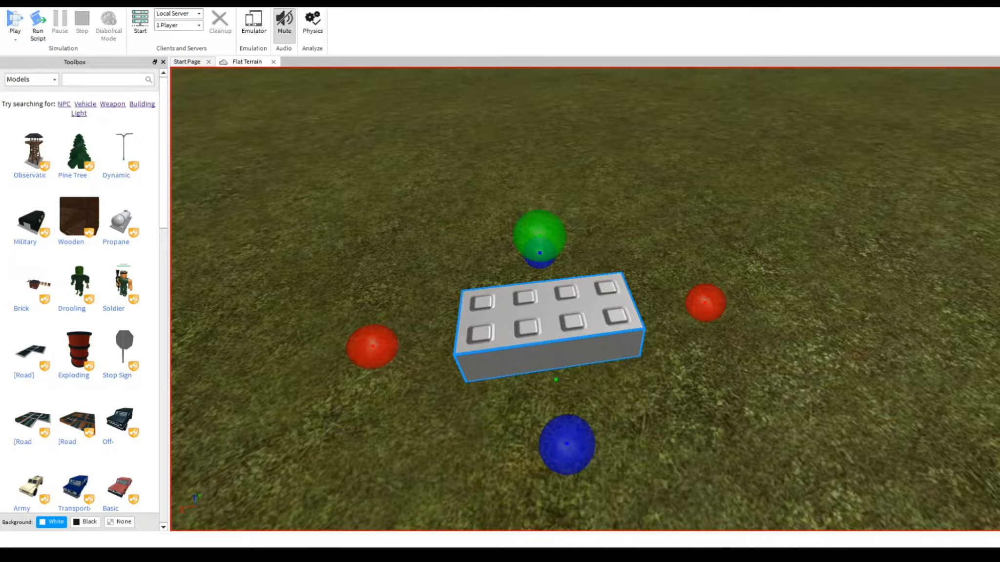
scroll(149, 26, up, 1)
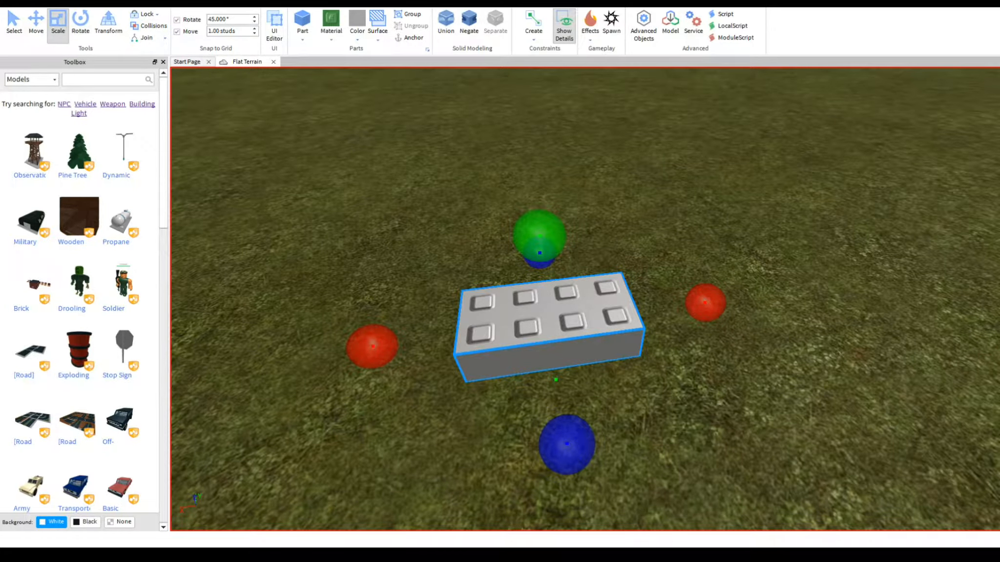
right_drag(586, 313, 546, 266)
key(a)
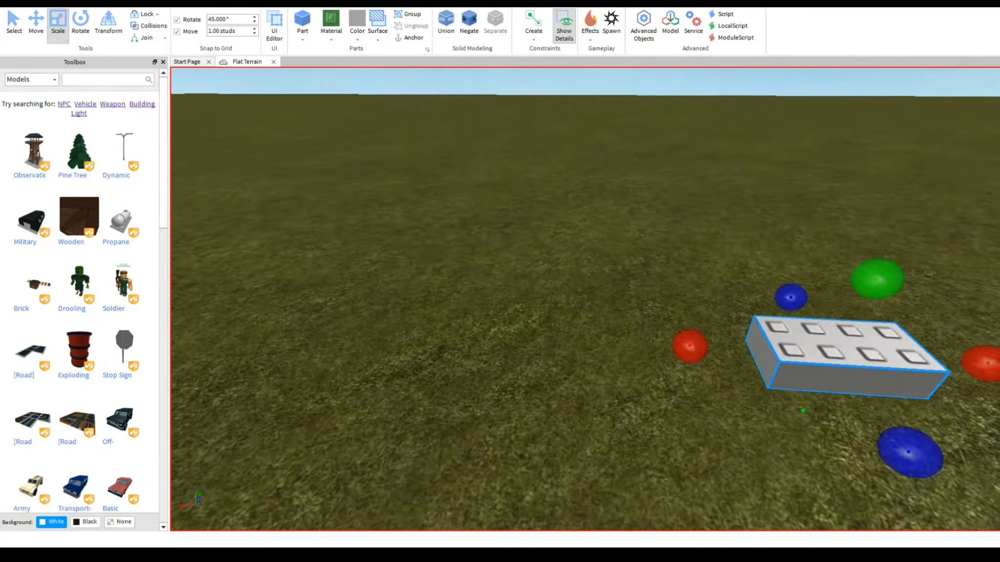
key(f)
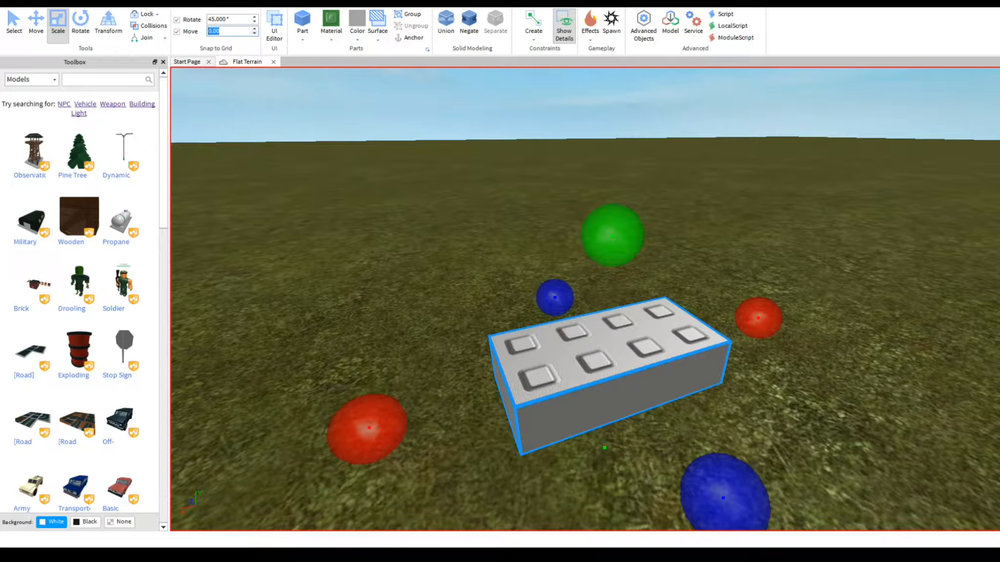
click(415, 210)
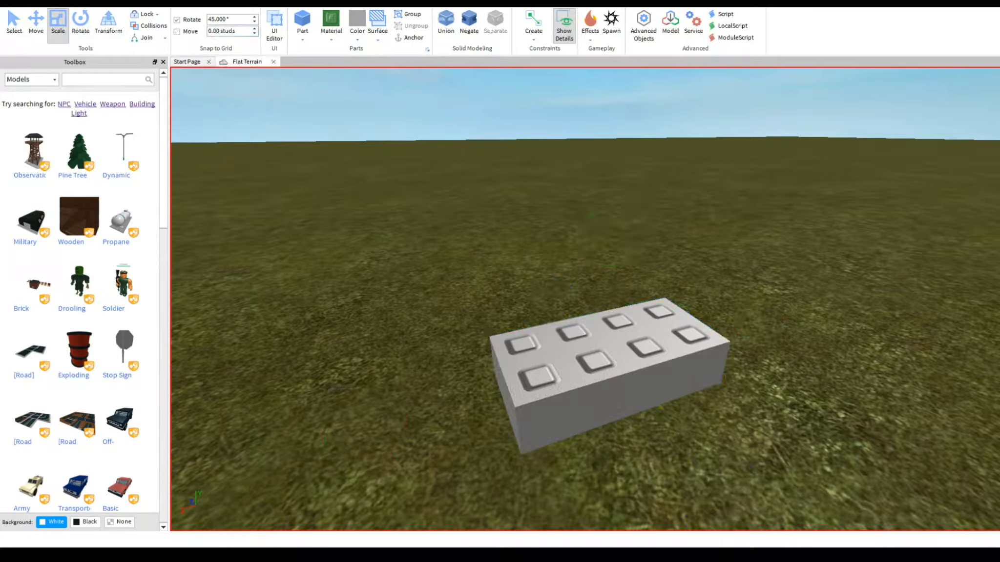
- Scale the block lengthwise without snapping, out to about seven studs and down to a thin slab
click(611, 371)
drag(759, 317, 844, 293)
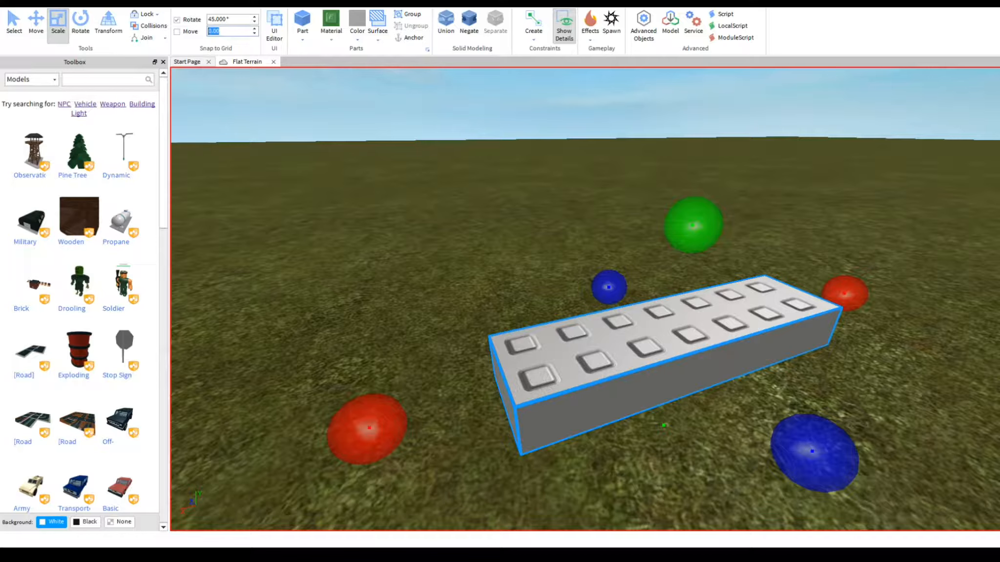
drag(845, 293, 618, 358)
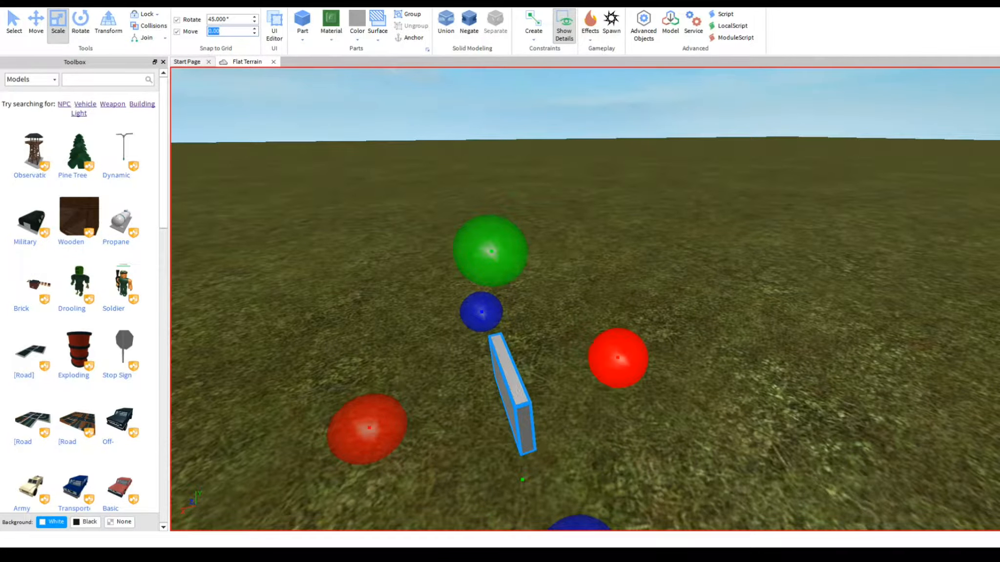
click(618, 358)
key(ctrl+z)
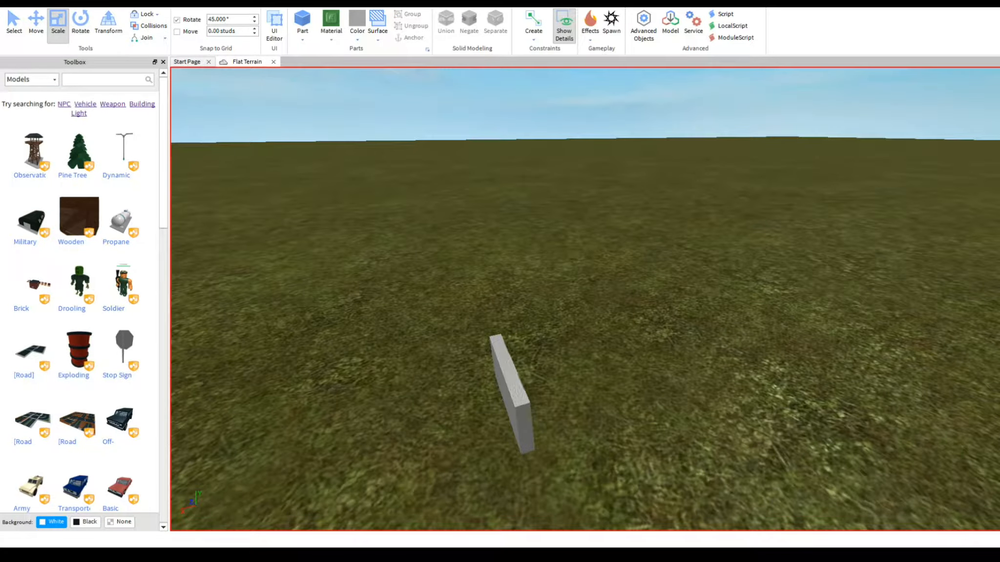
- Stretch the thin slab along its length to about four studs with the Scale tool
click(511, 390)
drag(616, 357, 763, 316)
click(791, 361)
mouse_move(781, 342)
right_down()
mouse_move(776, 381)
mouse_move(707, 396)
mouse_move(747, 371)
mouse_move(743, 360)
right_up()
scroll(732, 361, down, 3)
mouse_move(743, 360)
mouse_down()
mouse_move(549, 179)
mouse_move(512, 178)
mouse_move(585, 178)
mouse_up()
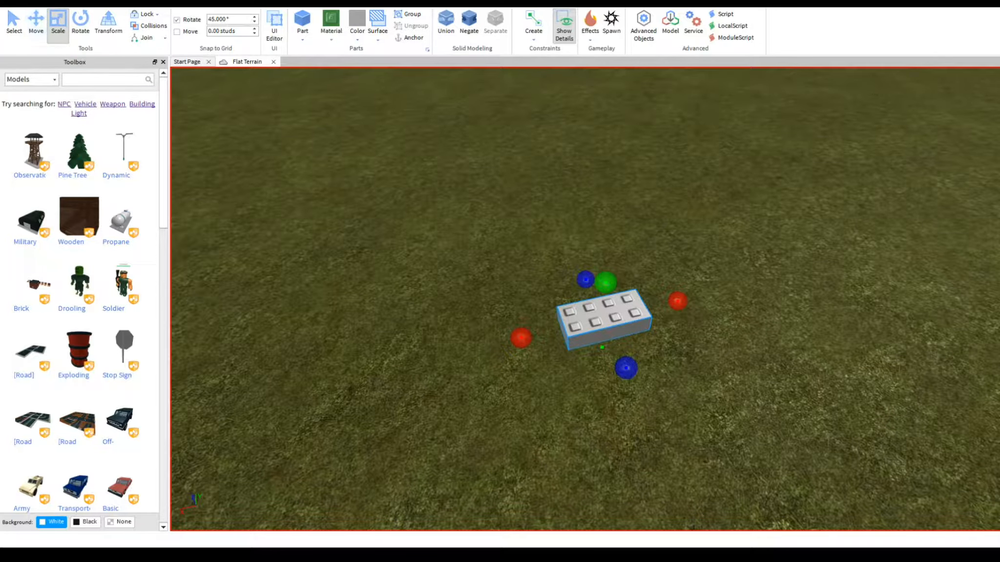
- Duplicate the block and place the copy a short distance off the original's end
right_click(609, 334)
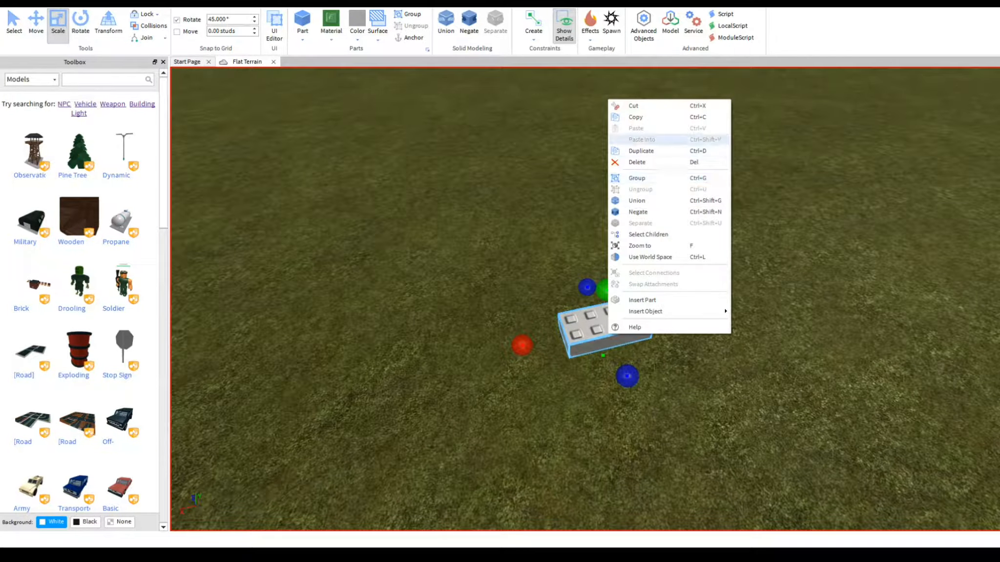
click(641, 150)
drag(606, 325, 726, 289)
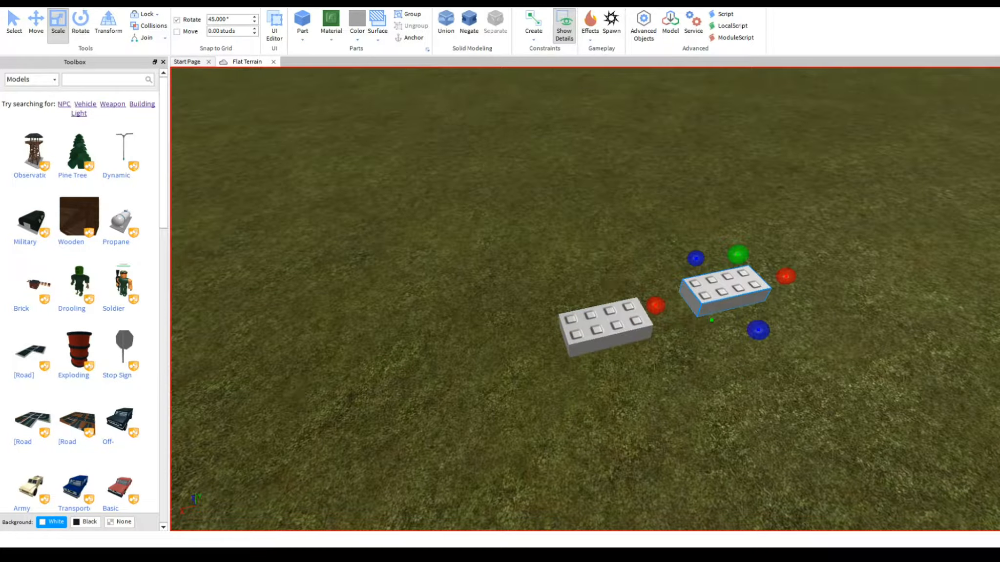
- Enable Collisions and slide the copied brick back and forth near the original with the Move tool
scroll(818, 357, up, 5)
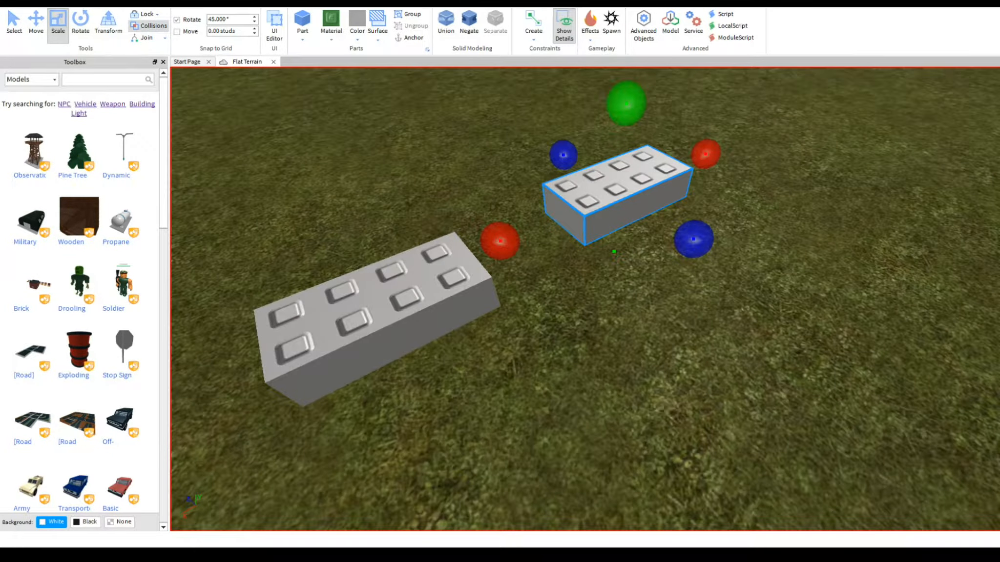
key(ctrl+2)
drag(466, 255, 336, 308)
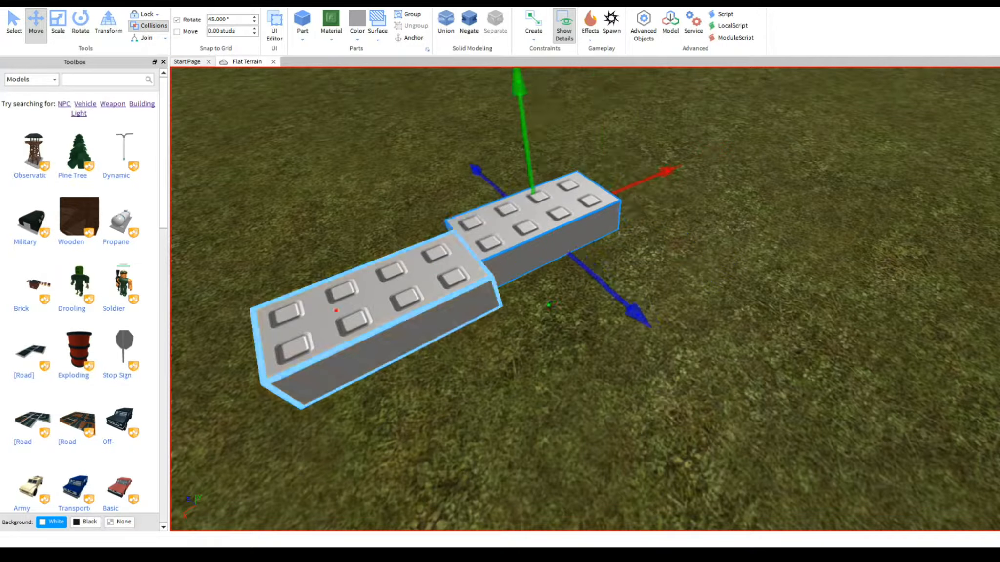
drag(641, 319, 660, 334)
mouse_move(682, 180)
mouse_down()
mouse_move(352, 326)
mouse_move(768, 139)
mouse_move(682, 177)
mouse_up()
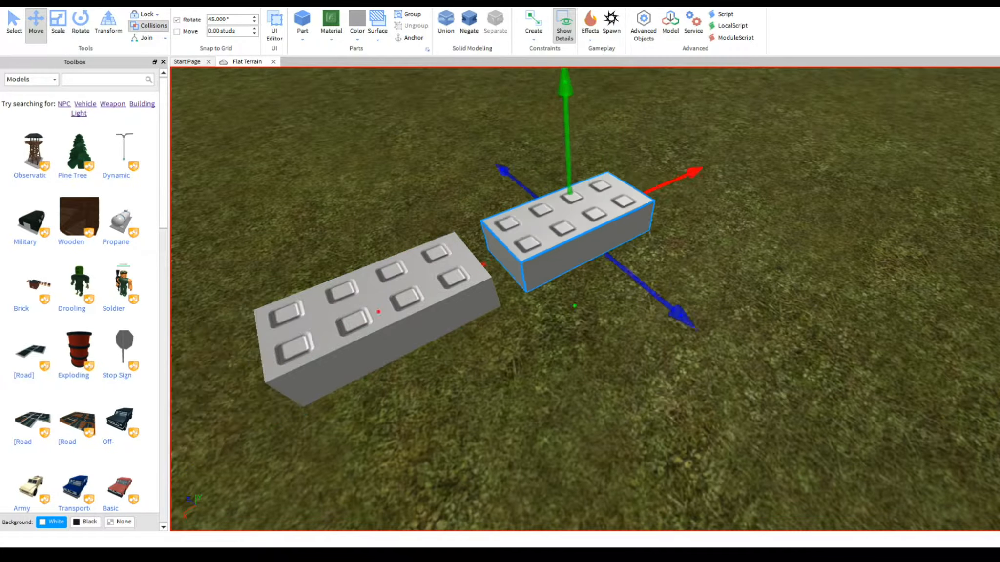
mouse_move(693, 171)
mouse_down()
mouse_move(681, 177)
mouse_move(703, 168)
mouse_up()
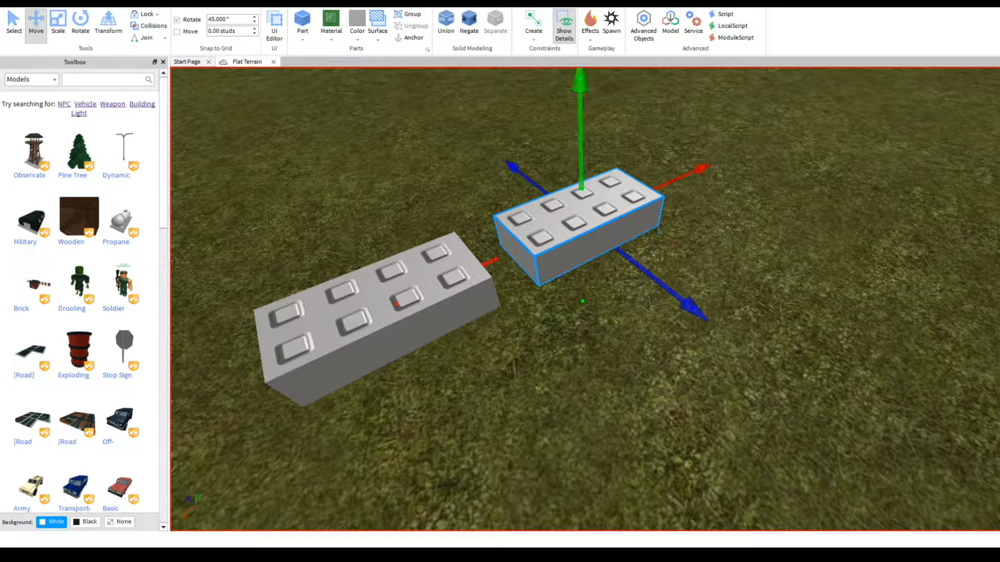
drag(703, 169, 652, 192)
- Pull the copied brick away and slide it back until its end meets the original's end
right_drag(652, 192, 590, 197)
click(634, 254)
drag(803, 248, 919, 242)
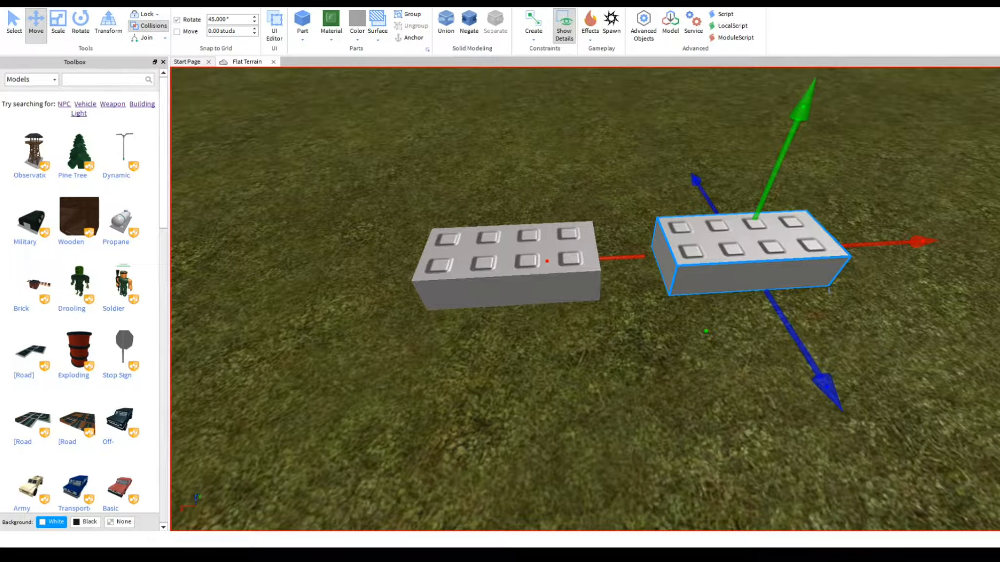
drag(919, 241, 860, 244)
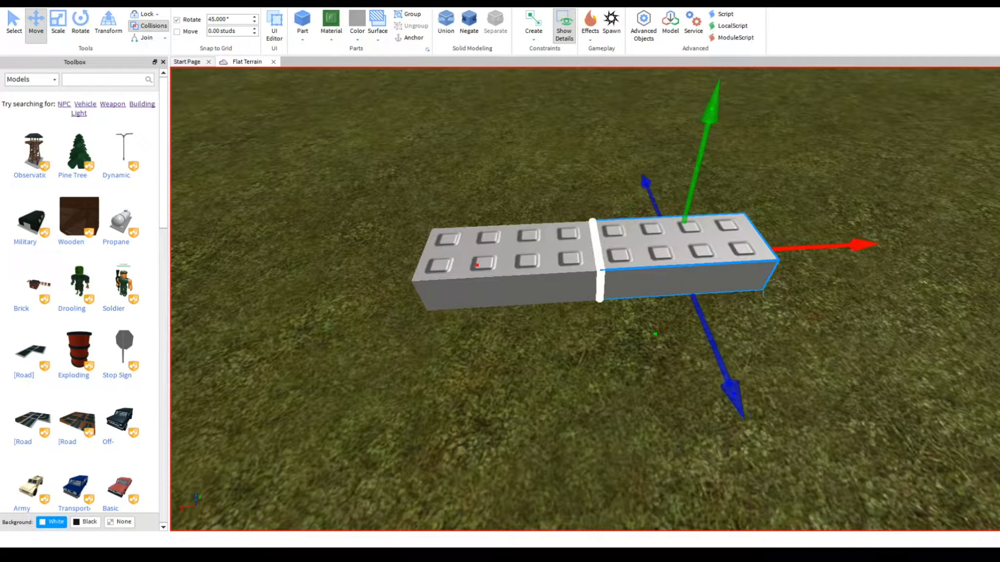
- Separate the two bricks so the copy sits diagonally offset from the original
click(840, 303)
right_drag(840, 302, 684, 273)
scroll(840, 303, up, 3)
scroll(781, 273, down, 4)
drag(701, 156, 492, 191)
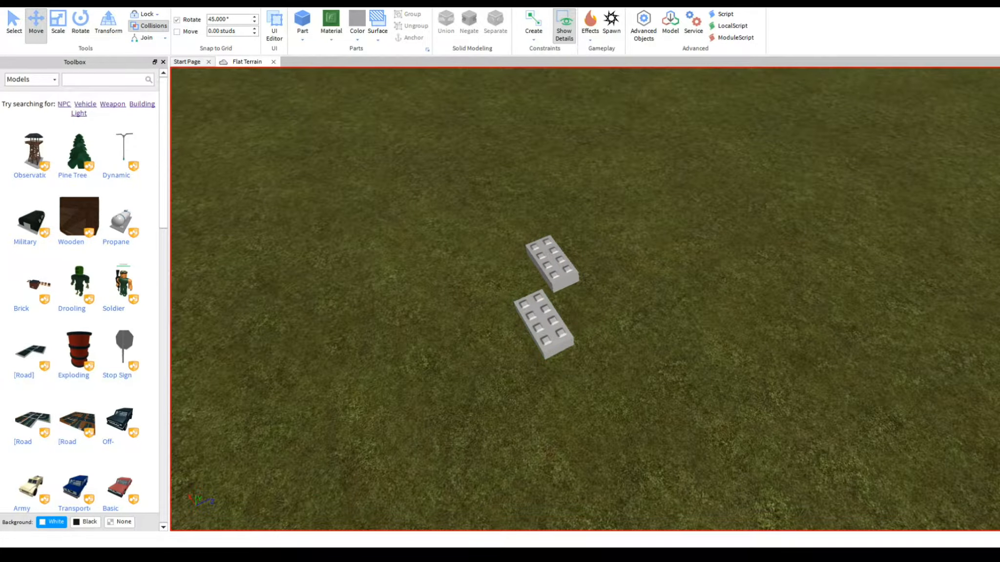
- Apply the Glue surface to the top face of the nearer brick
scroll(547, 303, up, 5)
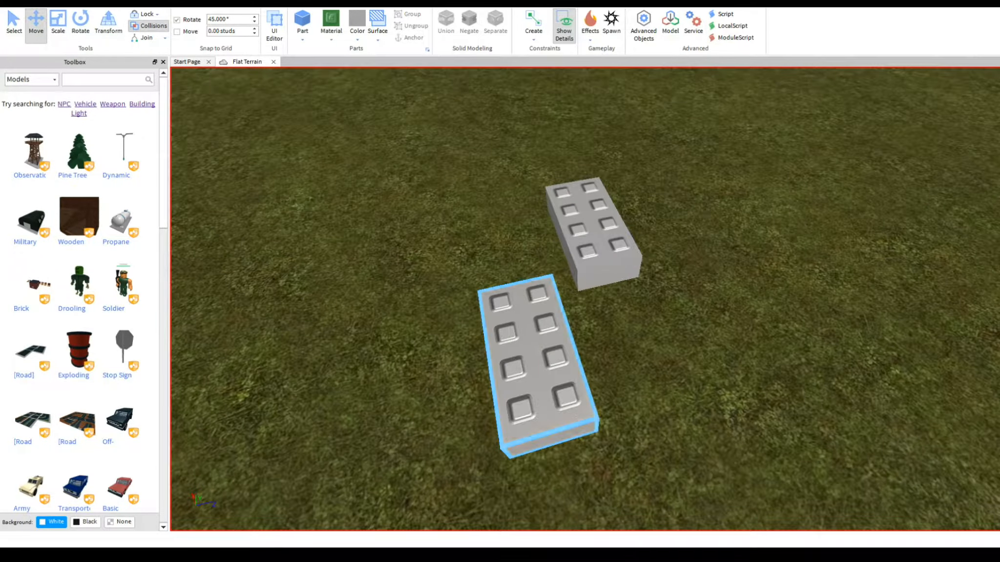
right_drag(537, 342, 489, 351)
scroll(537, 342, up, 4)
scroll(532, 342, up, 1)
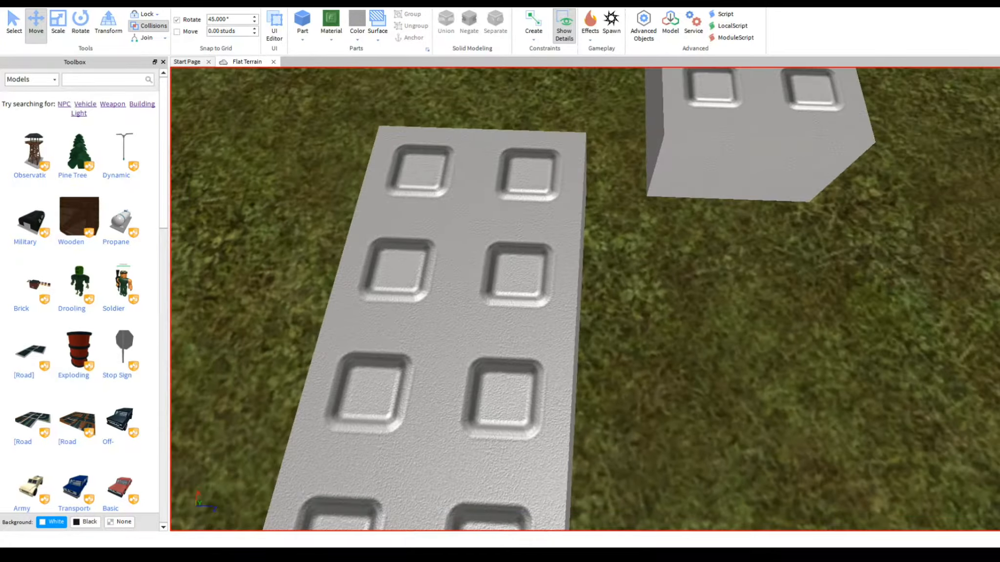
scroll(557, 312, down, 5)
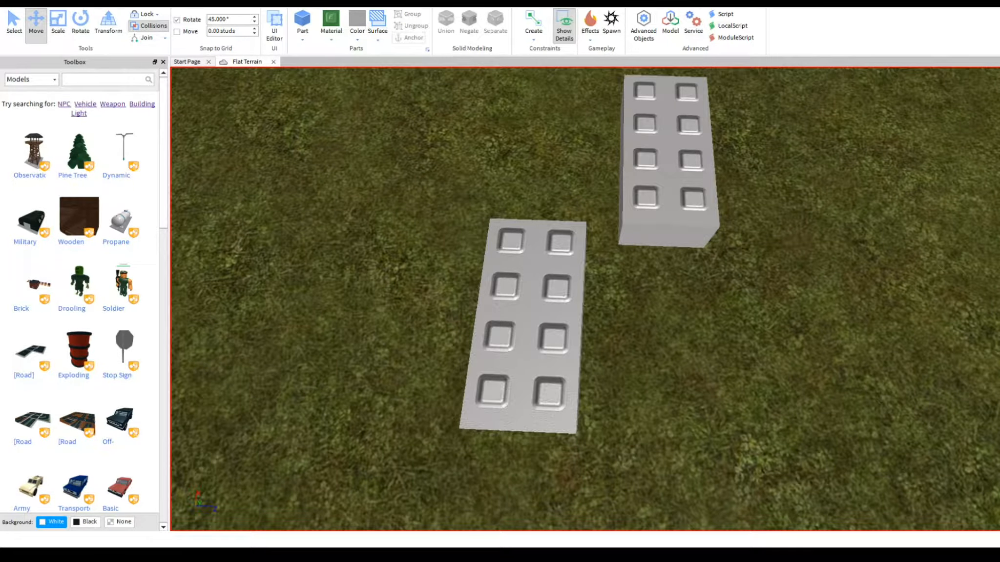
click(377, 34)
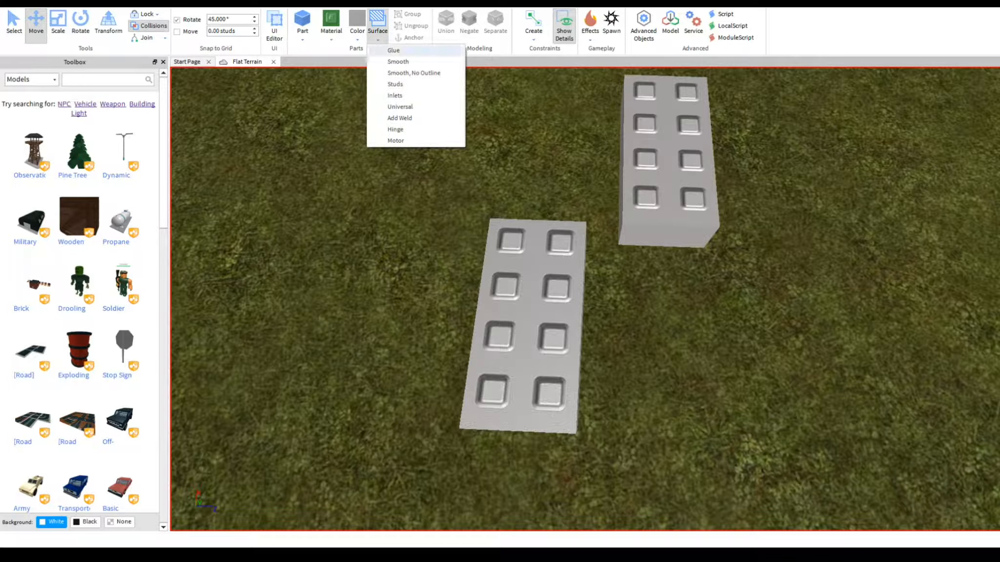
click(394, 49)
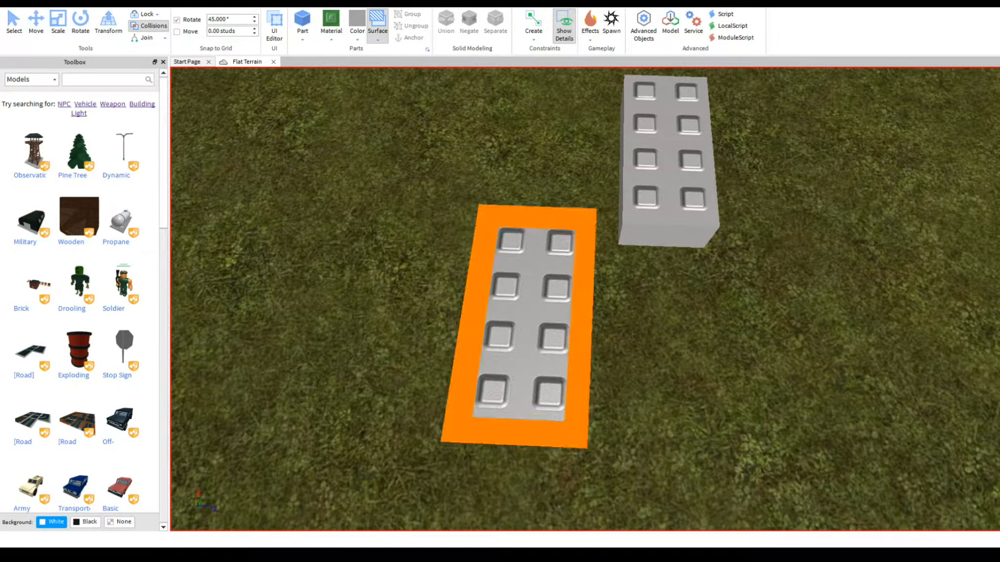
click(523, 323)
- Apply the Smooth surface to the top faces of both bricks
click(378, 35)
click(393, 62)
click(523, 322)
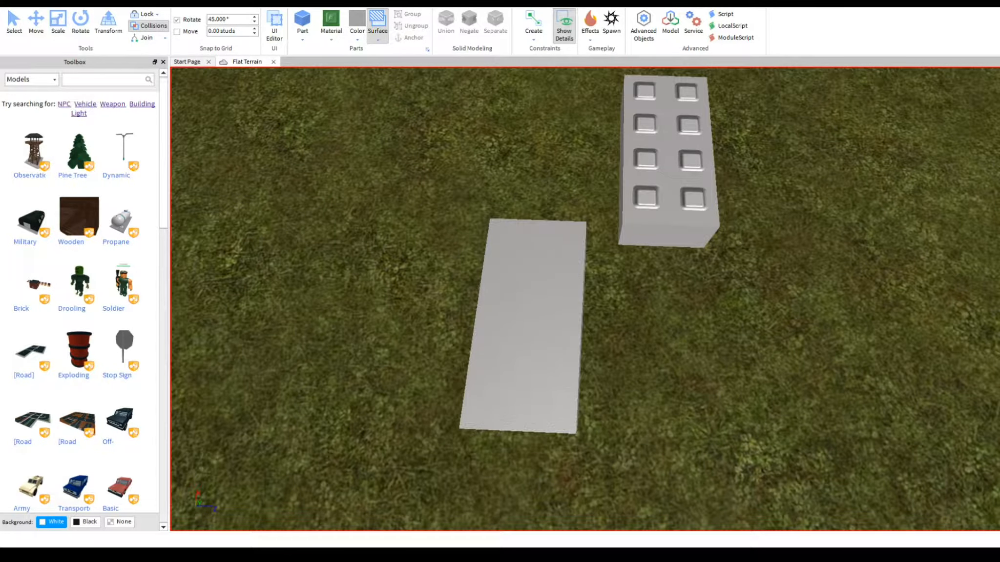
click(668, 146)
- Move the farther brick alongside the other one until their long sides touch
click(36, 24)
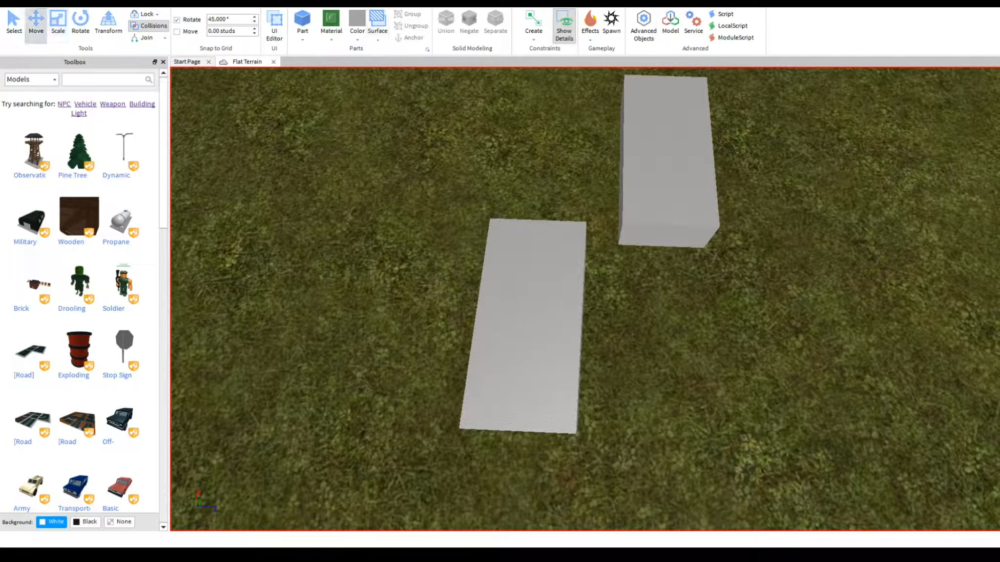
click(669, 181)
drag(670, 382, 676, 542)
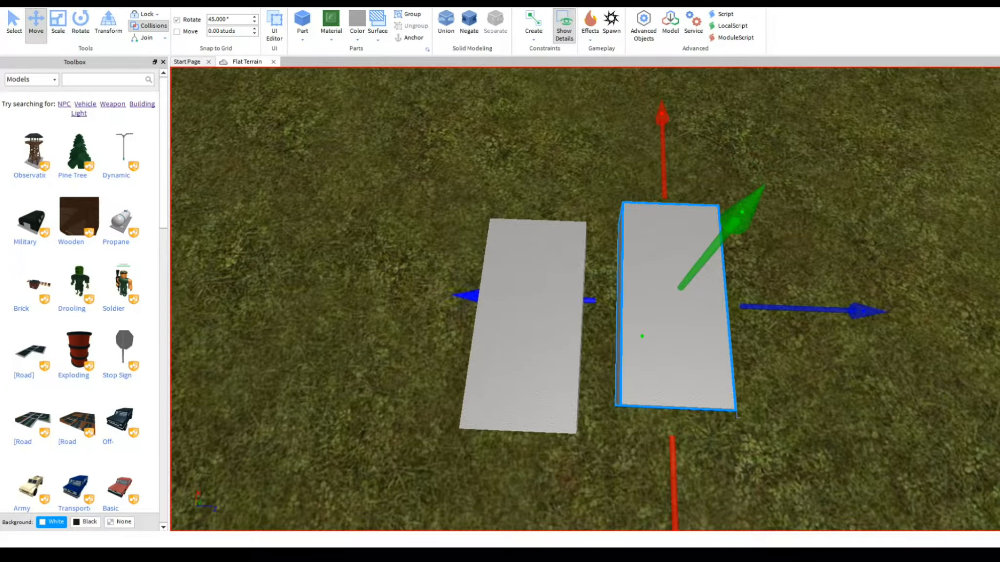
drag(466, 295, 433, 295)
click(400, 337)
- Shift the moved brick lengthwise so its ends line up with the neighbouring brick
right_drag(400, 337, 576, 234)
scroll(552, 318, up, 3)
scroll(576, 288, down, 5)
scroll(576, 234, down, 4)
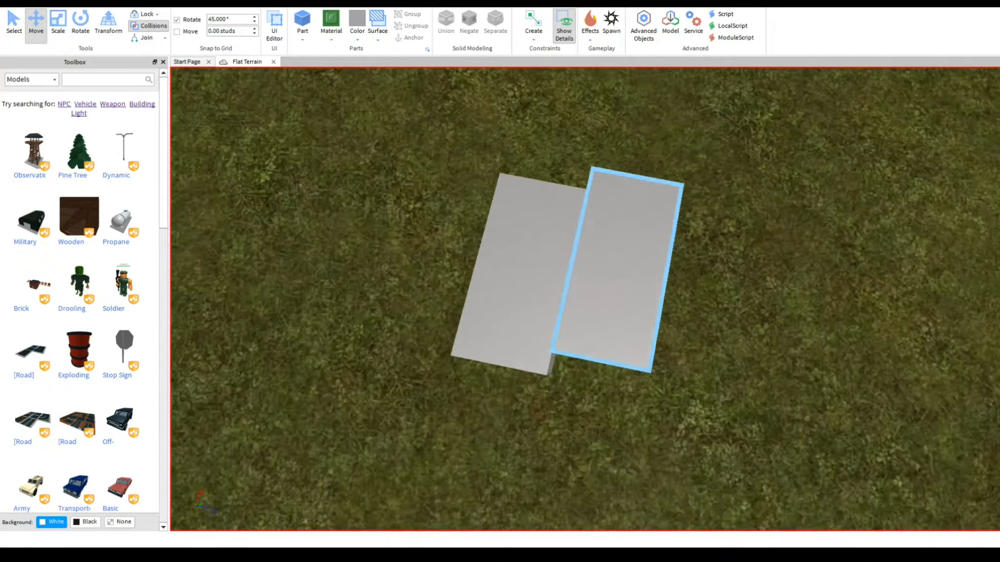
click(615, 279)
drag(578, 469, 577, 479)
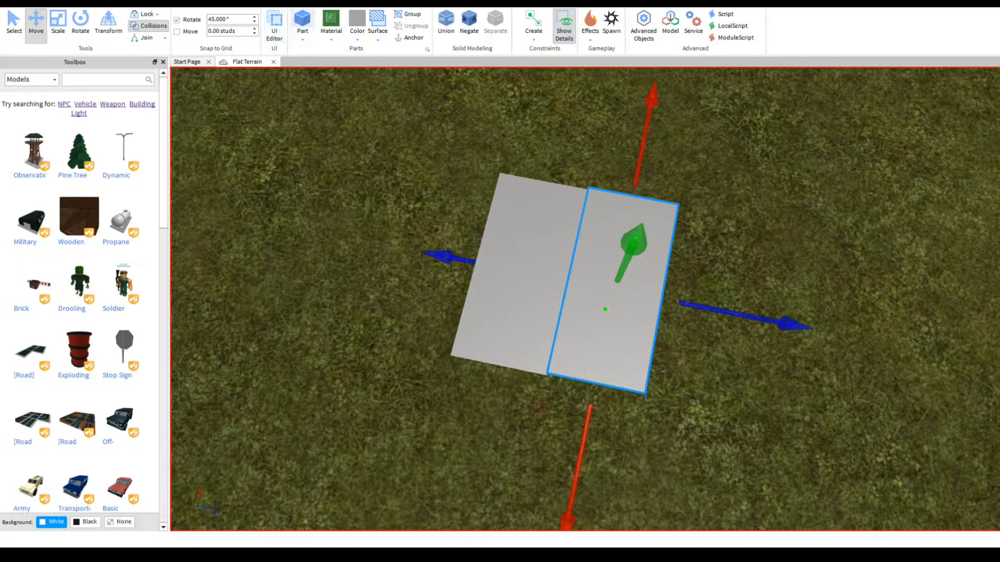
- Choose the Smooth, No Outline surface type for the tops of the two joined bricks
click(378, 35)
click(401, 161)
click(377, 35)
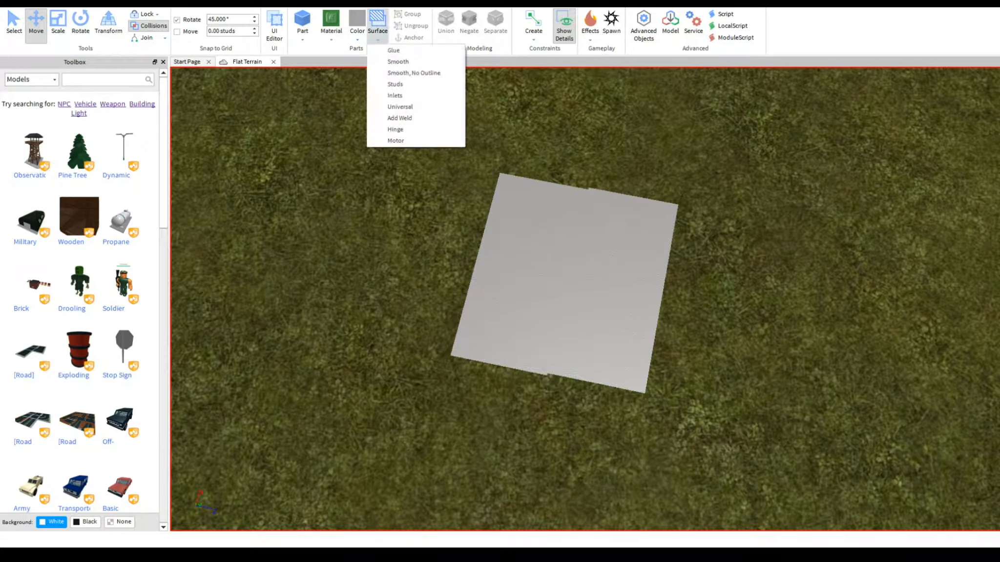
click(414, 73)
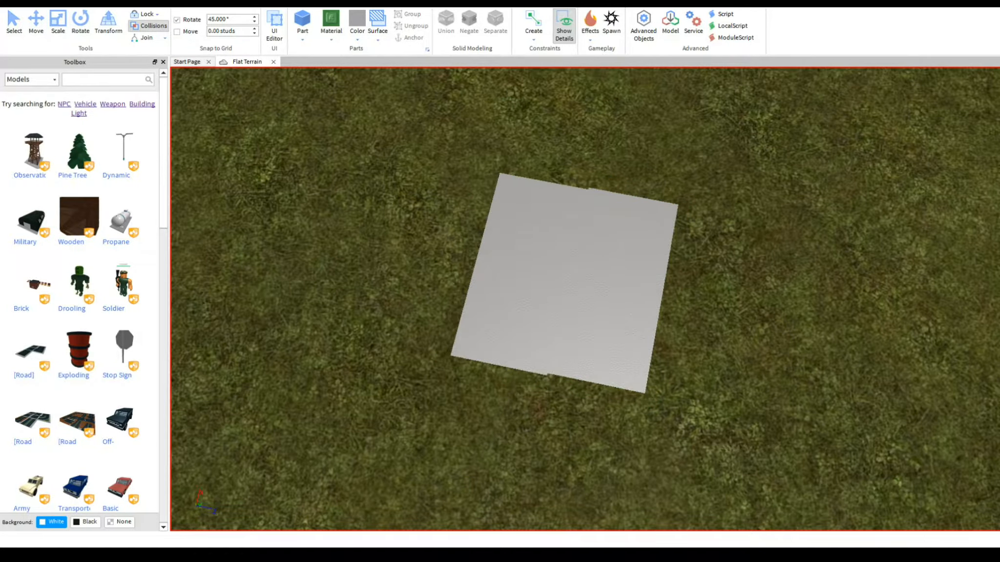
- Switch the tops of both bricks from a Universal surface to the Add Weld surface type
click(377, 35)
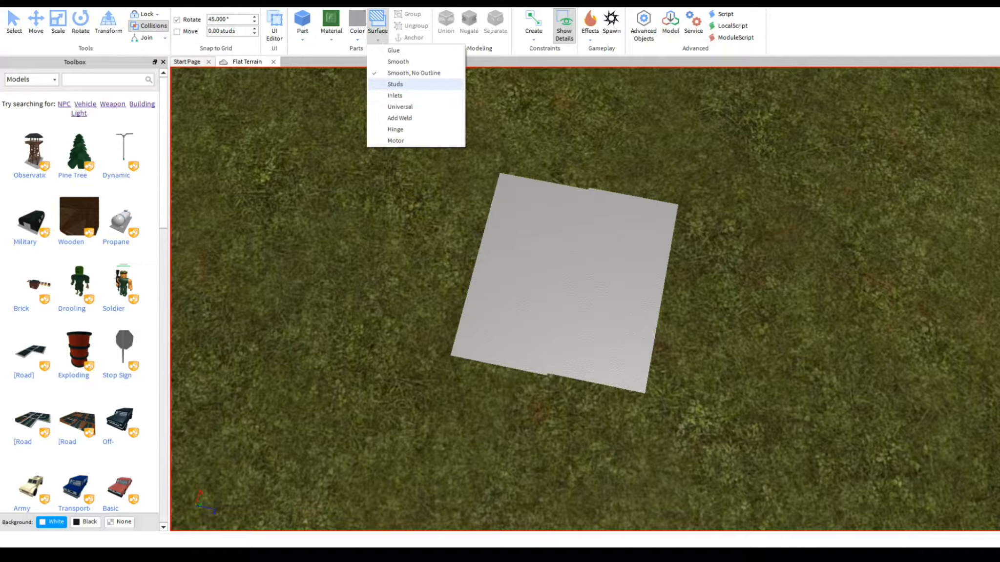
click(395, 84)
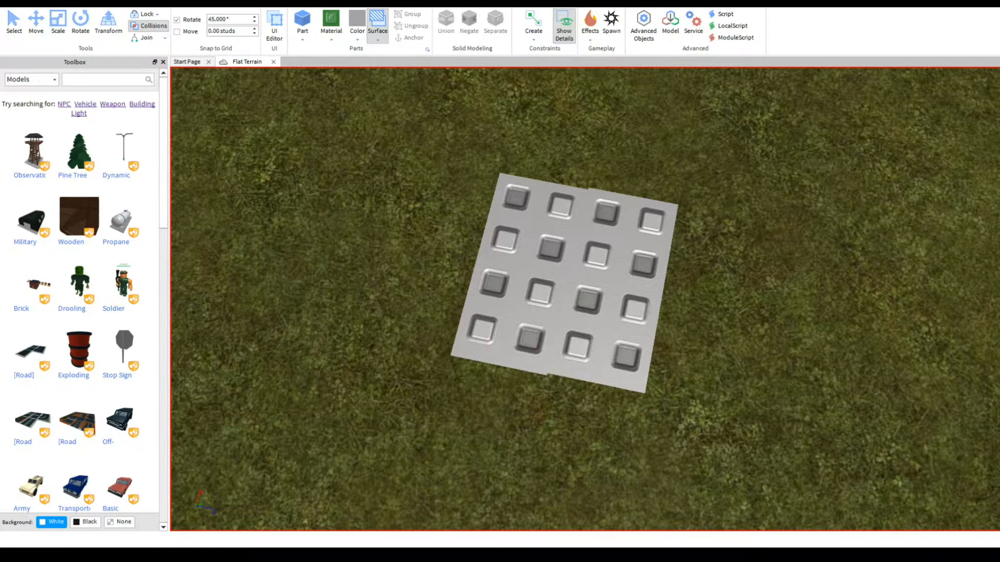
click(377, 40)
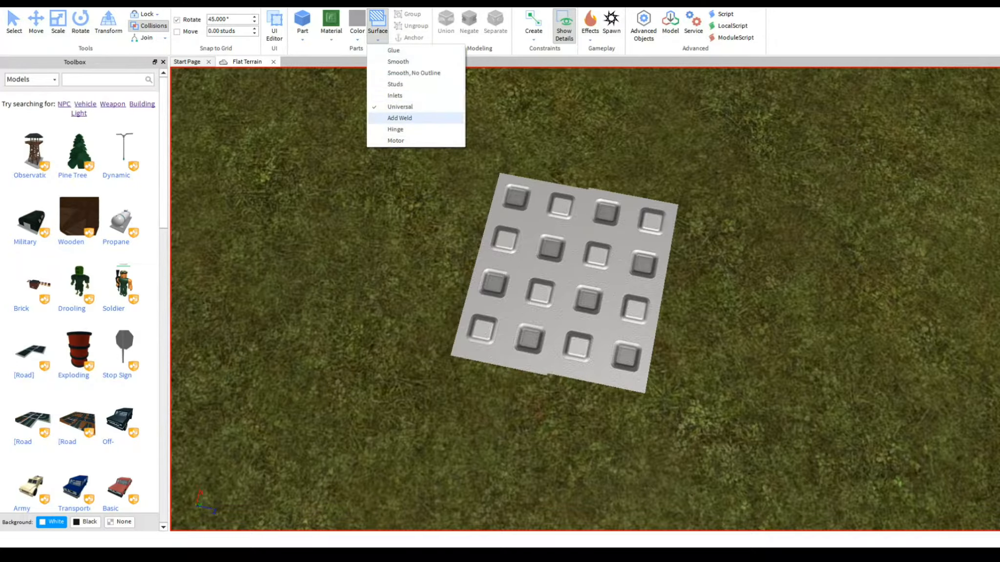
click(398, 118)
click(520, 275)
click(611, 291)
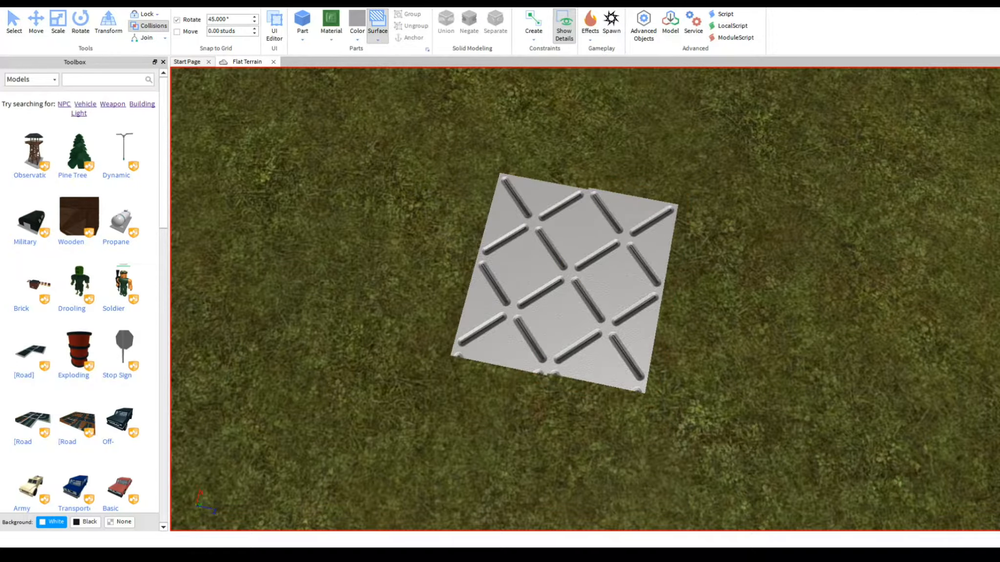
- Try the Hinge surface type on the top of one brick, and undo that surface change
click(377, 39)
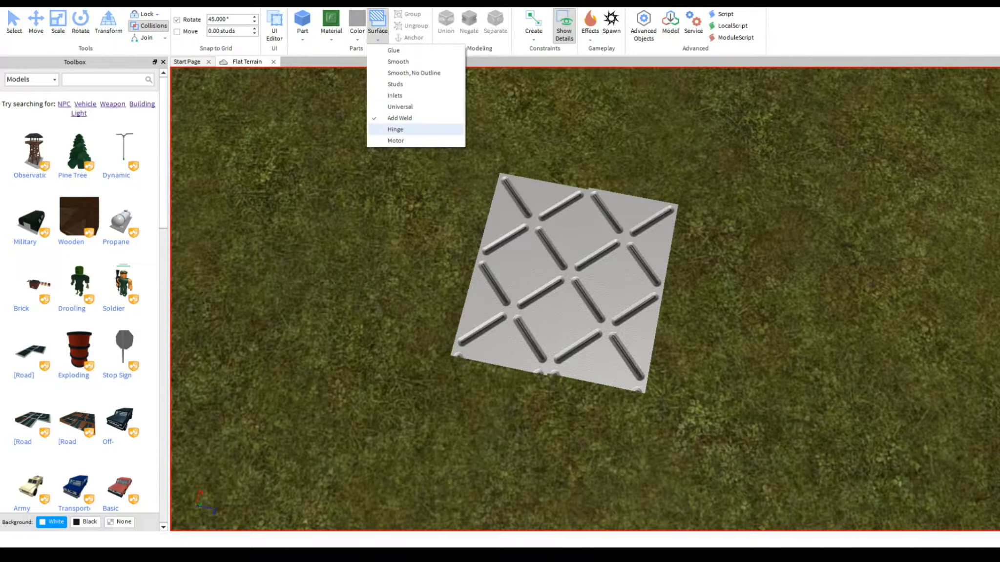
click(396, 129)
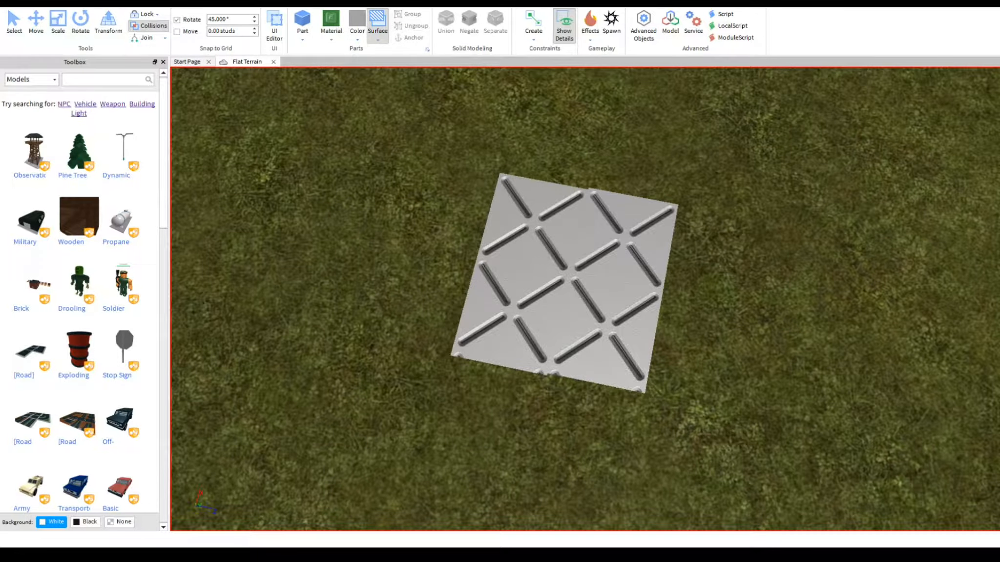
click(378, 39)
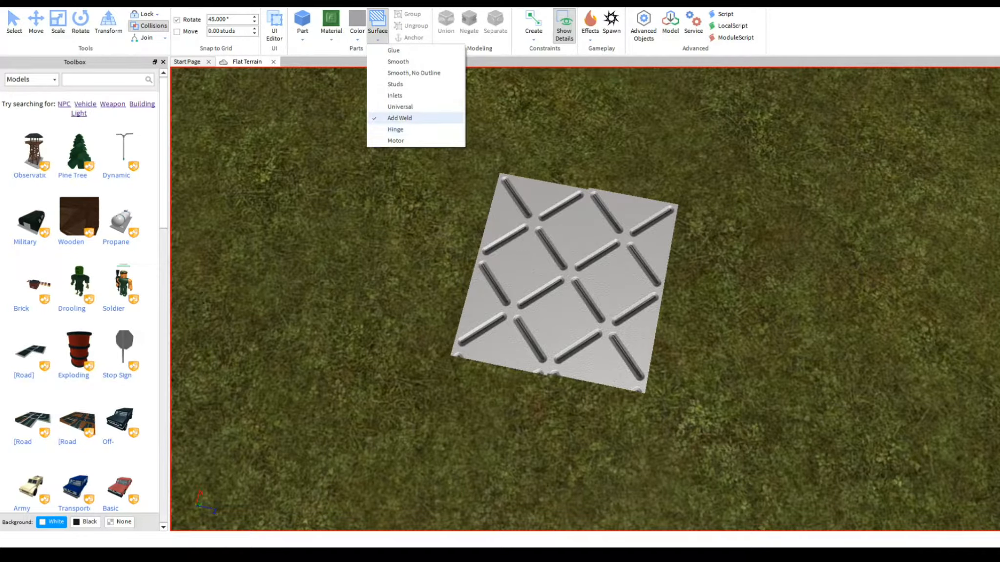
click(396, 129)
click(519, 266)
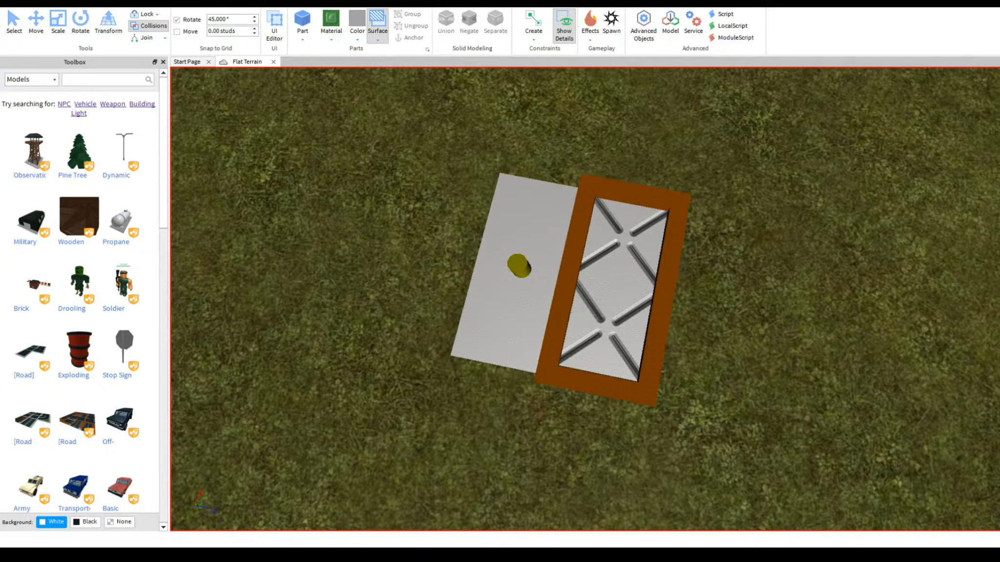
key(ctrl+z)
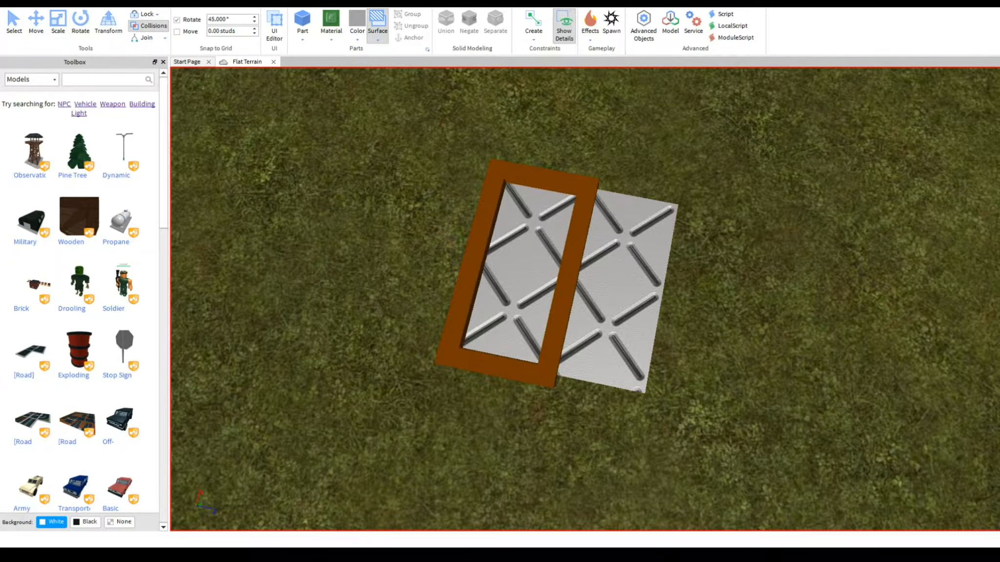
- Apply the Hinge surface type to the top of the brick next to the unchanged Add Weld brick
click(378, 30)
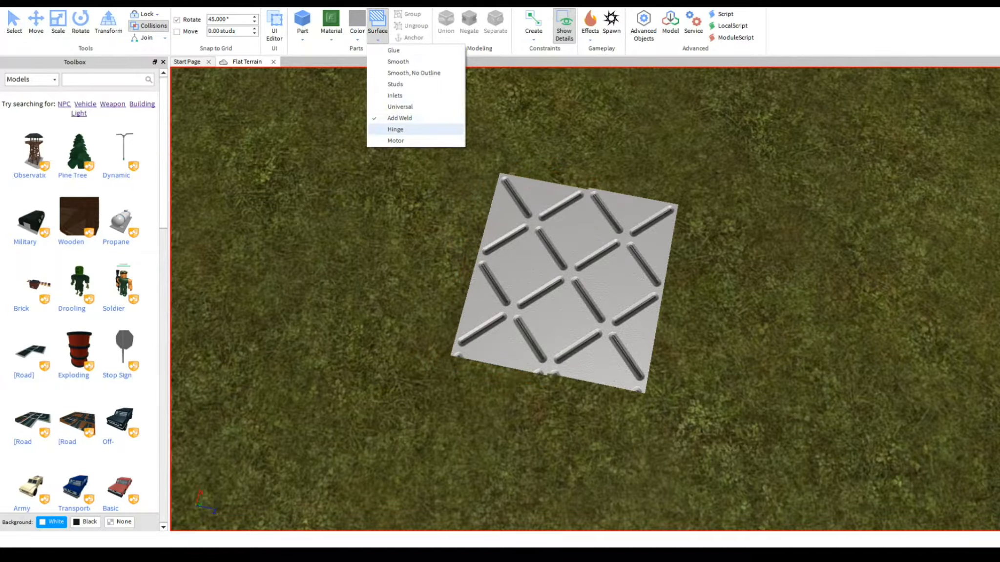
click(395, 130)
click(518, 266)
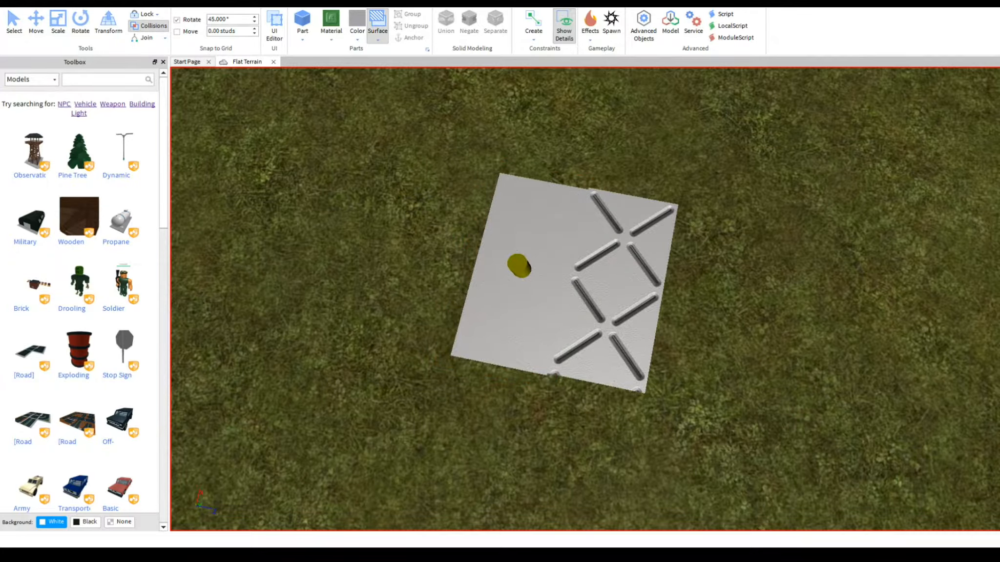
- Try the Motor surface type on the hinged brick's top, and return that top to Add Weld
click(377, 30)
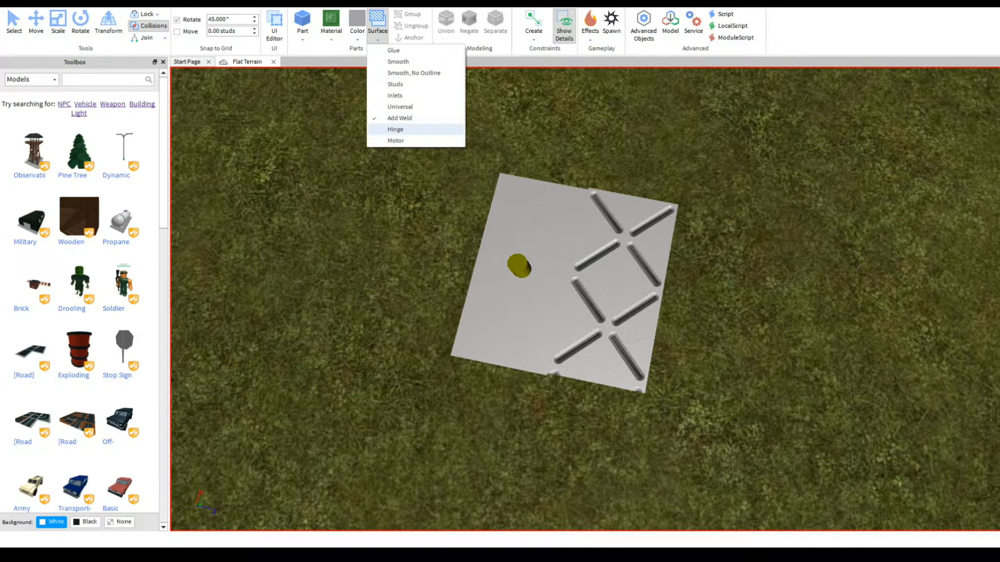
click(395, 141)
click(520, 268)
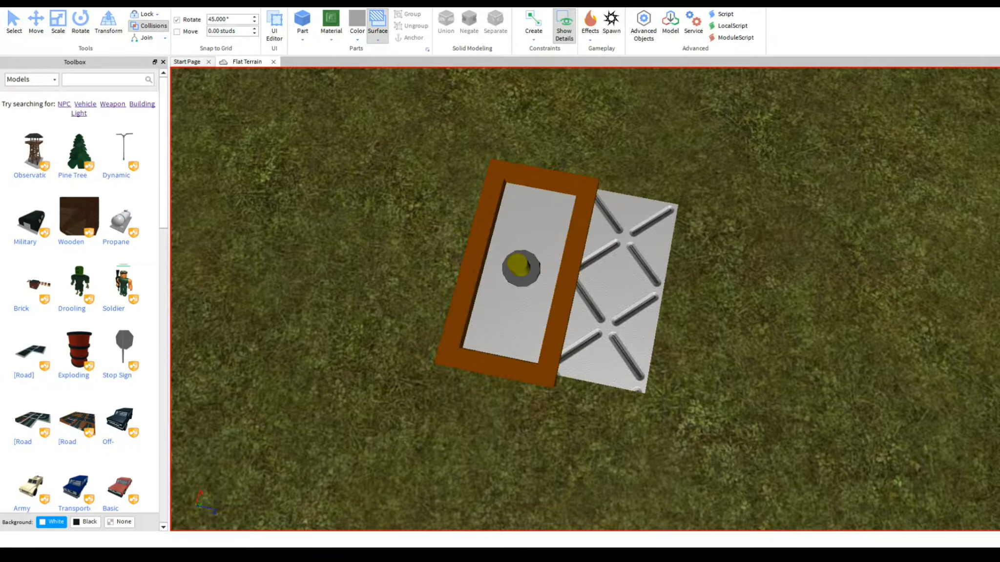
click(520, 267)
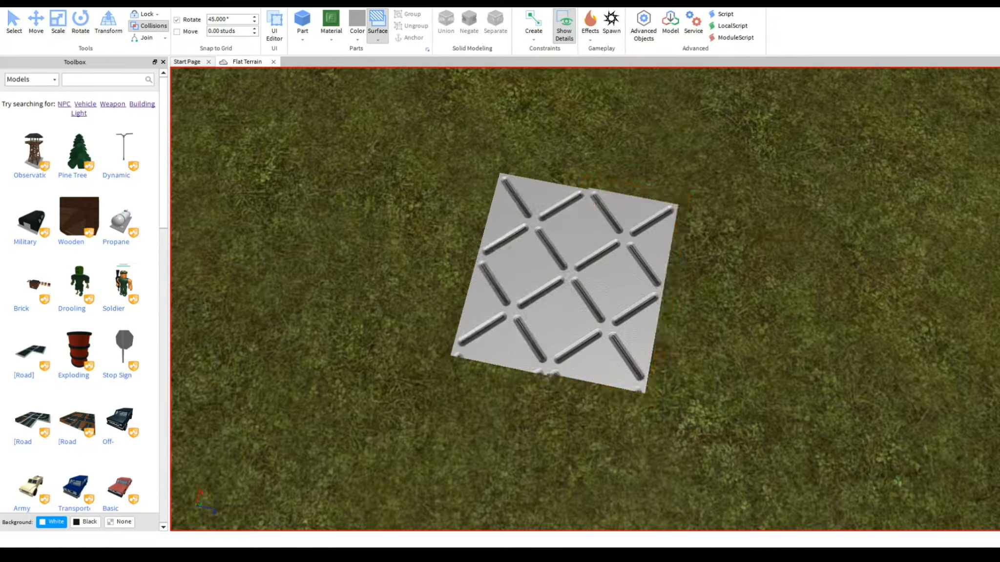
- Apply the Motor surface type to the top of the same brick again
click(378, 27)
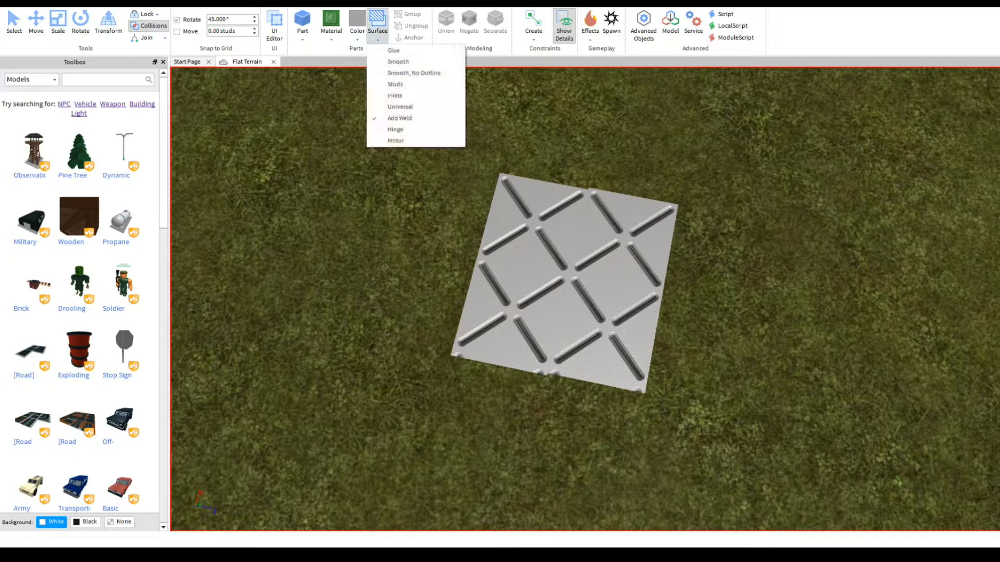
click(395, 140)
click(520, 267)
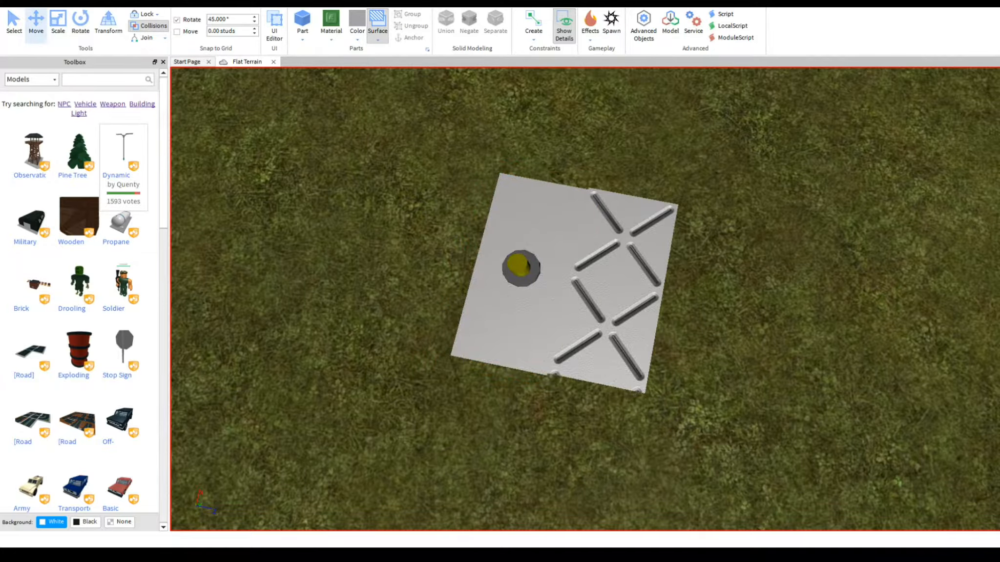
- Apply the Smooth, No Outline surface type to the tops of both bricks and activate the Scale tool
click(377, 29)
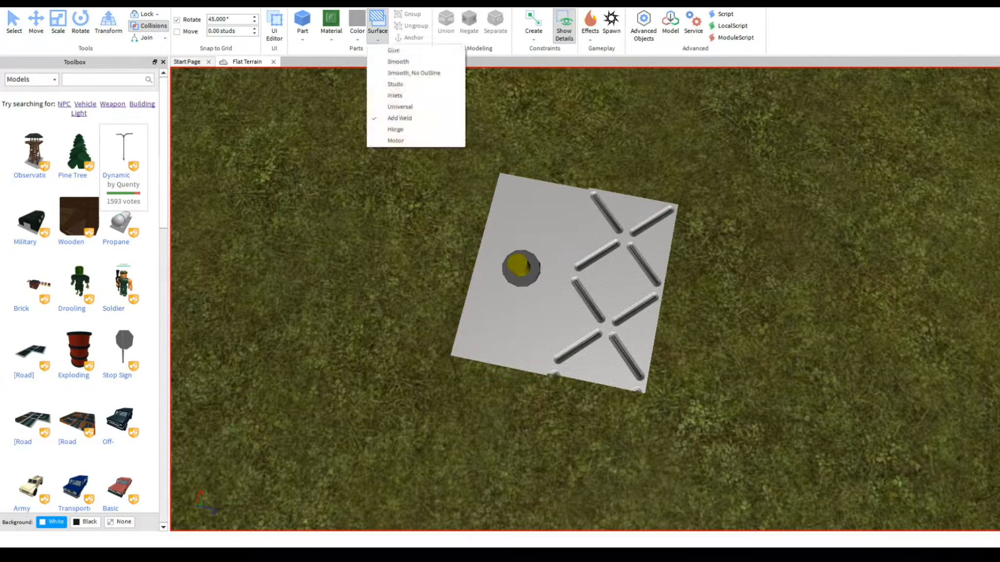
click(405, 73)
click(518, 269)
click(618, 289)
right_drag(618, 288, 742, 234)
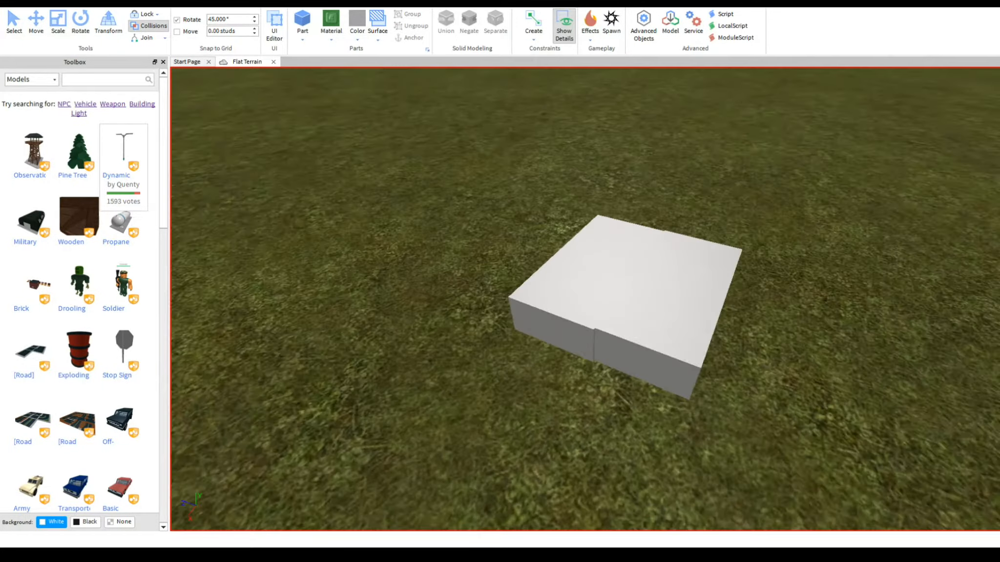
right_drag(642, 364, 654, 332)
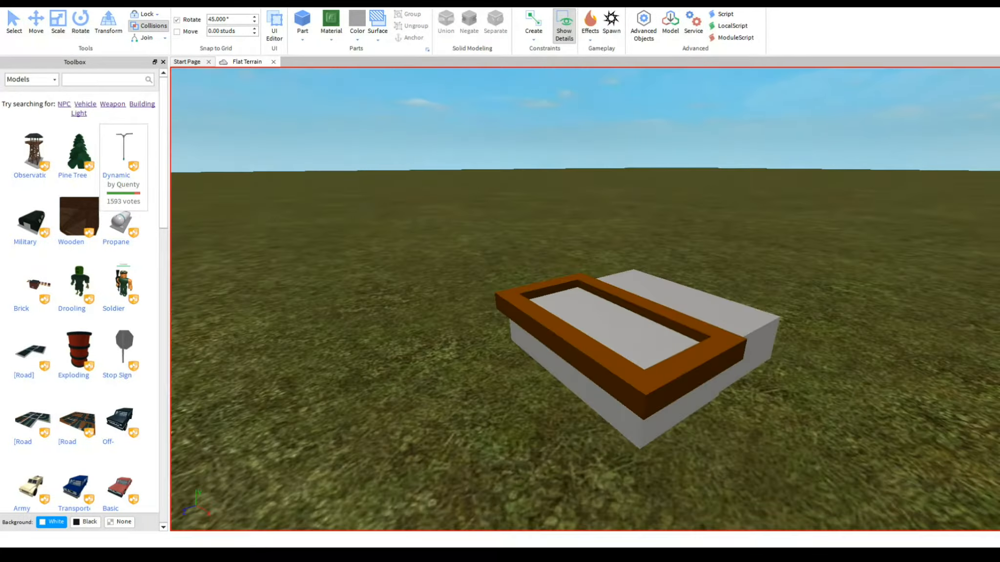
right_drag(581, 374, 693, 358)
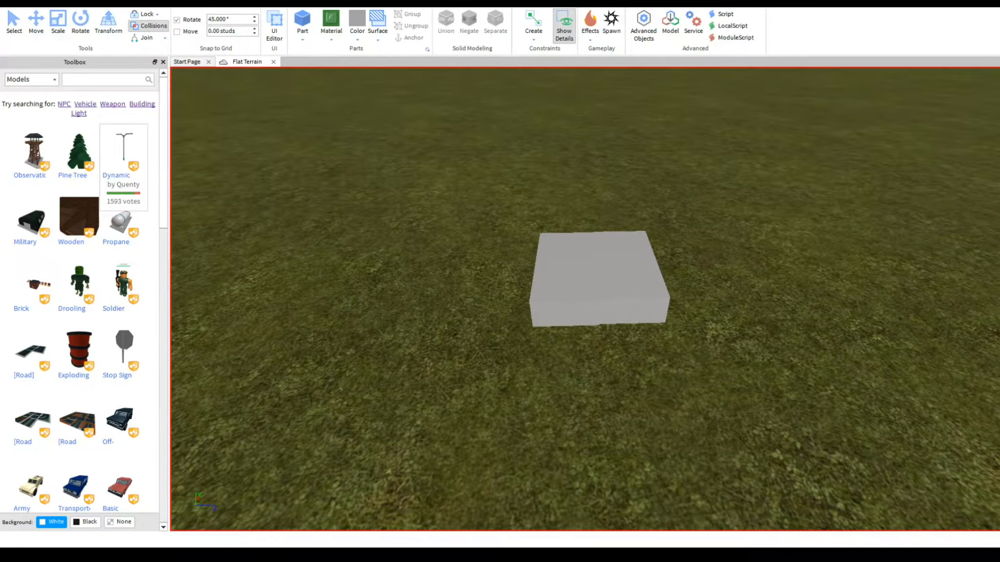
key(ctrl+3)
scroll(585, 298, down, 5)
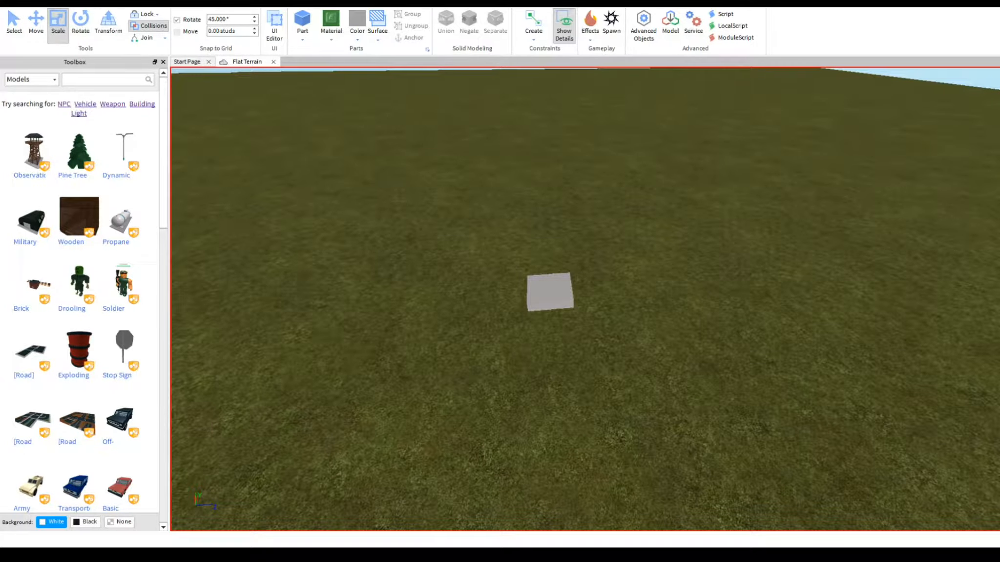
click(218, 4)
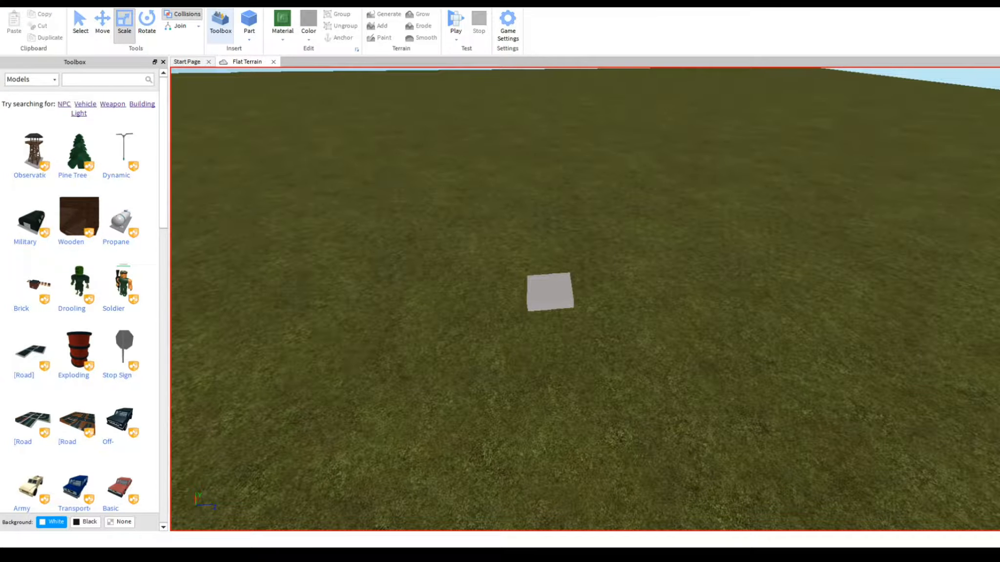
click(250, 4)
click(285, 4)
click(250, 4)
click(286, 4)
click(250, 3)
click(218, 4)
click(250, 4)
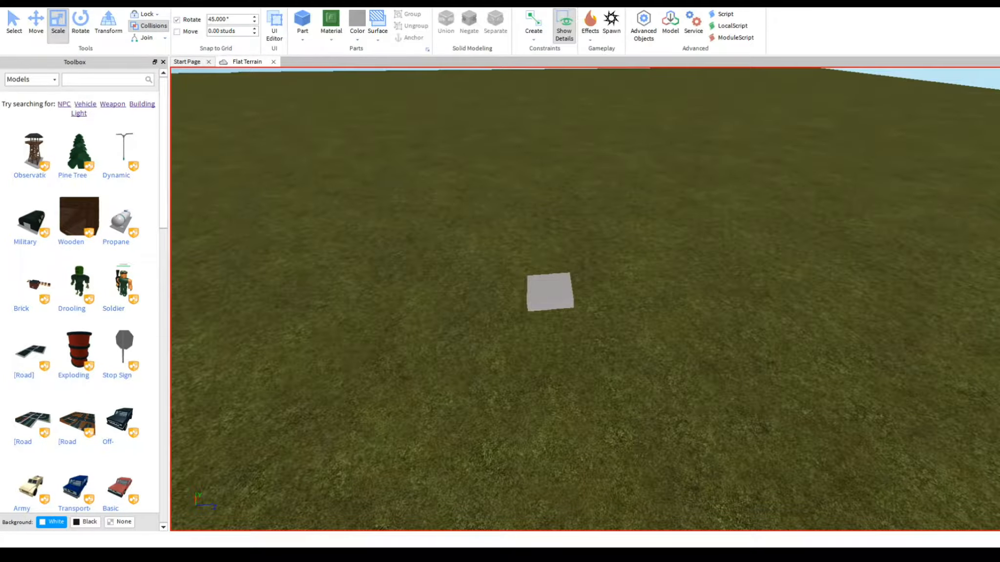
click(285, 4)
click(317, 4)
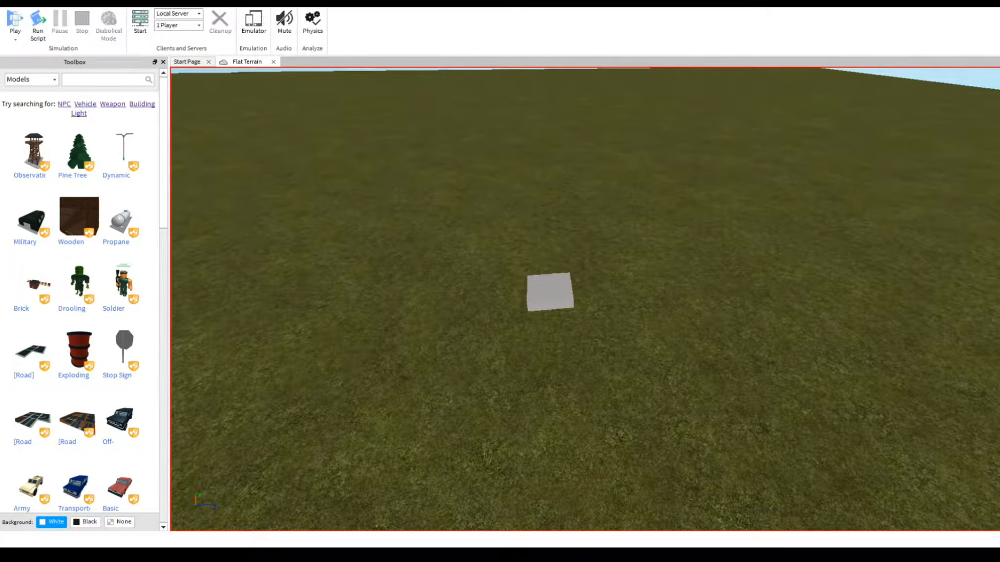
- Show the Properties window, dock it together with the Toolbox, and make the shared panel slightly narrower
click(348, 3)
click(227, 37)
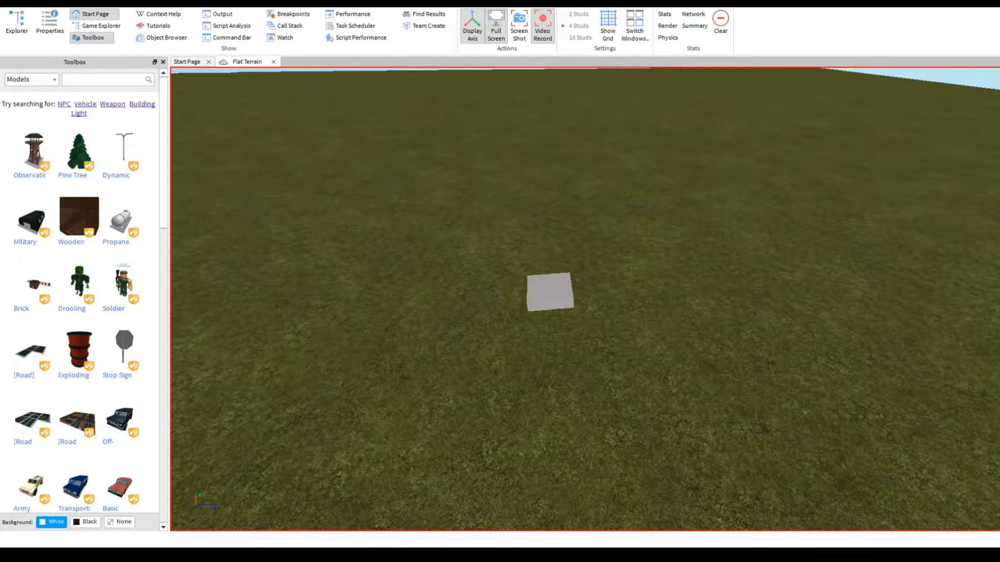
key(w)
right_drag(585, 298, 561, 293)
key(s)
key(w)
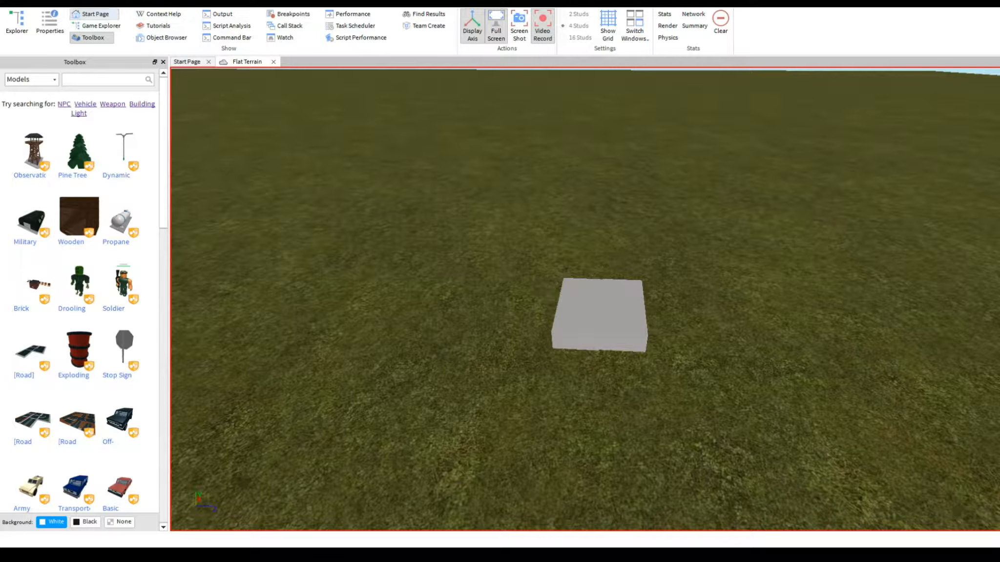
click(50, 24)
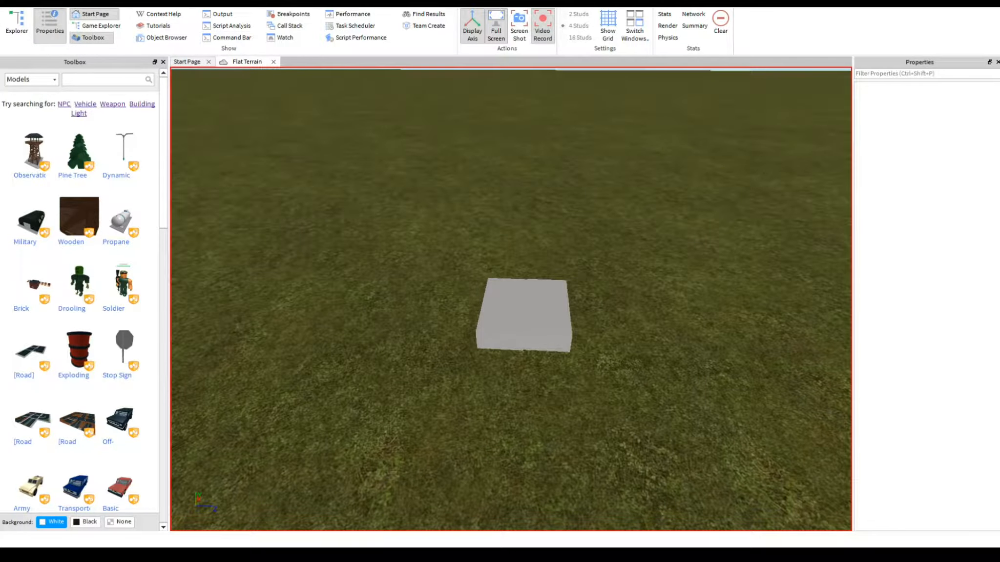
drag(920, 62, 75, 150)
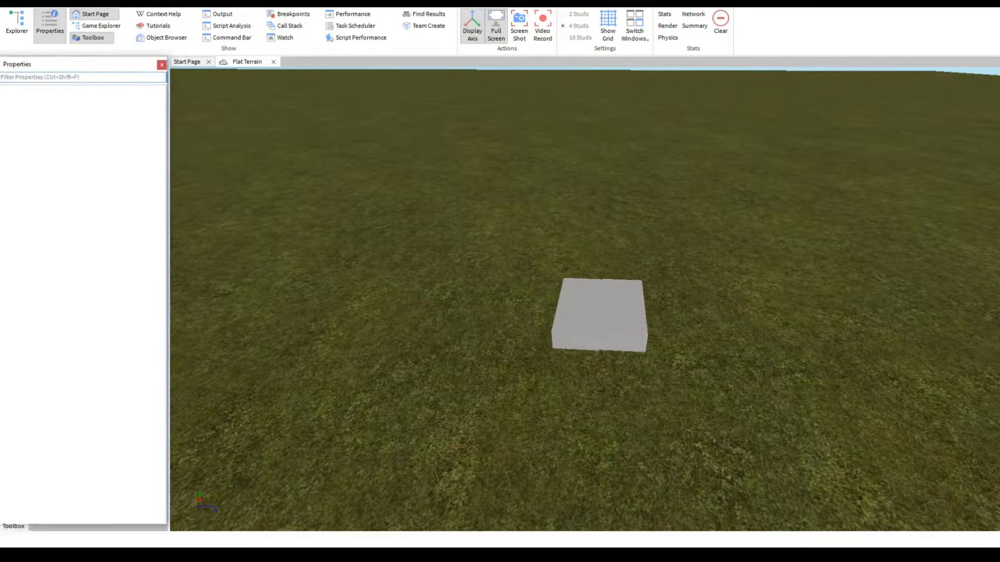
drag(169, 293, 149, 293)
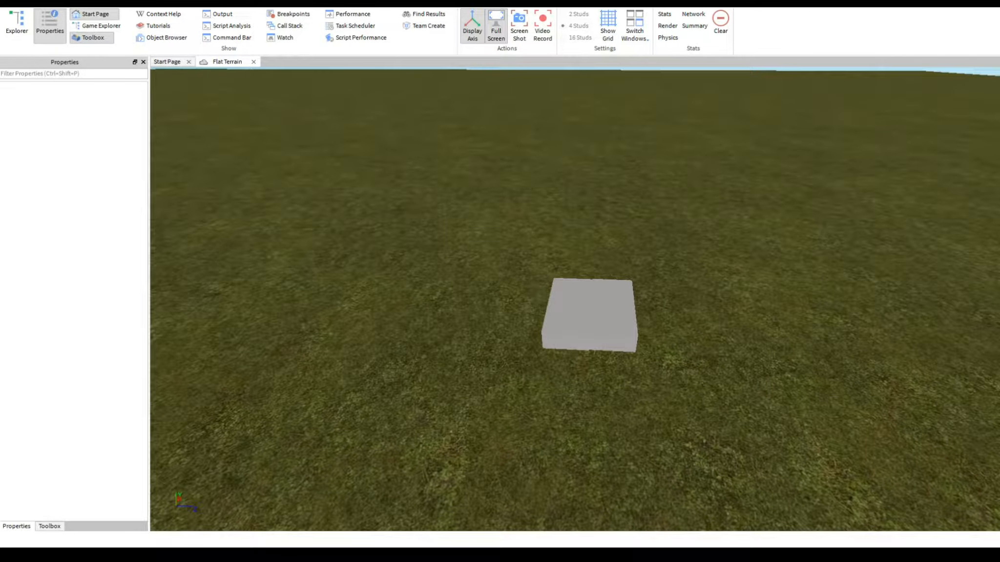
- Set the X size of one of the two joined bricks to 0.05 and inspect the thin brick
click(566, 312)
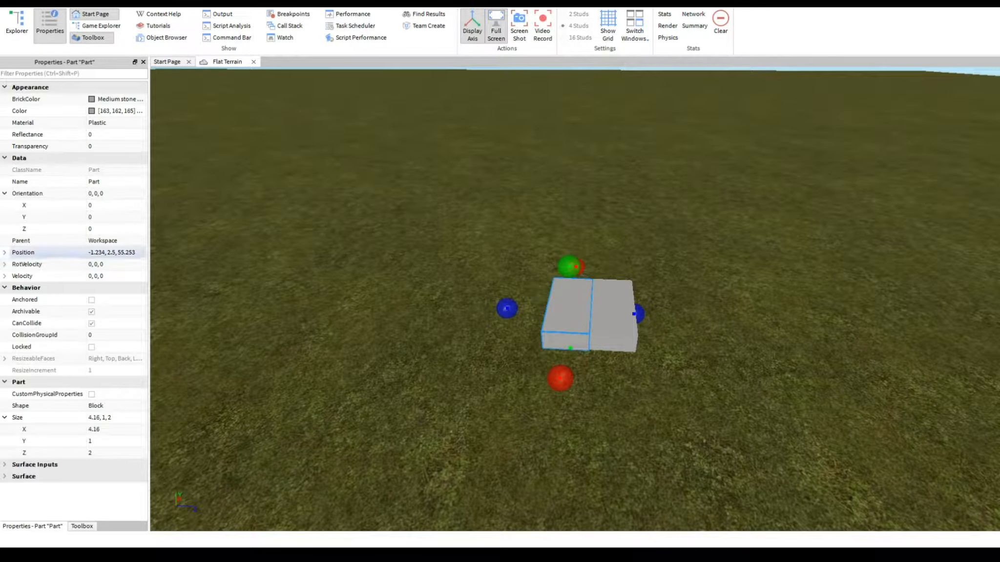
click(59, 429)
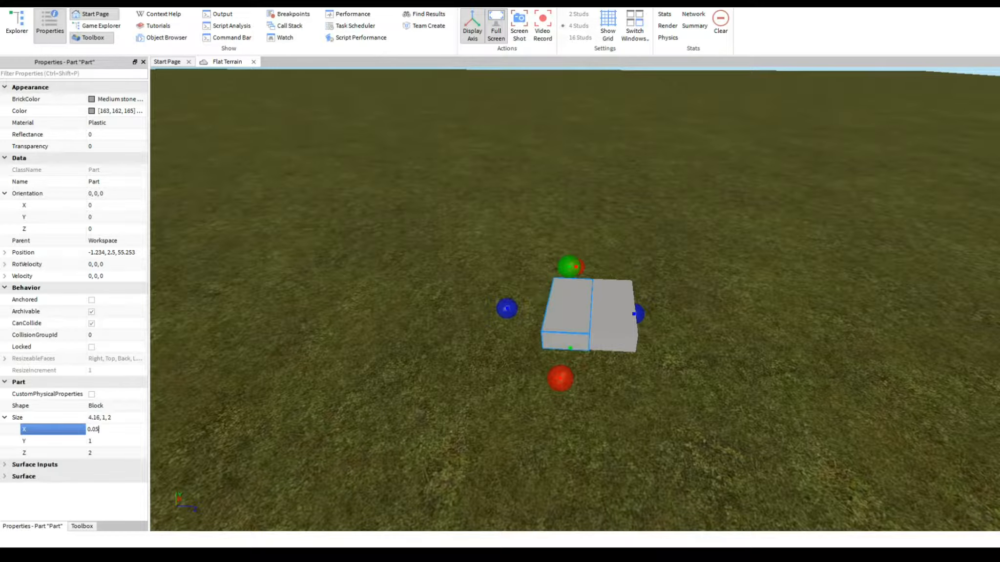
text(0.05)
key(Return)
click(535, 215)
mouse_move(535, 215)
right_down()
mouse_move(534, 147)
mouse_move(577, 274)
mouse_move(538, 196)
right_up()
key(w)
click(535, 188)
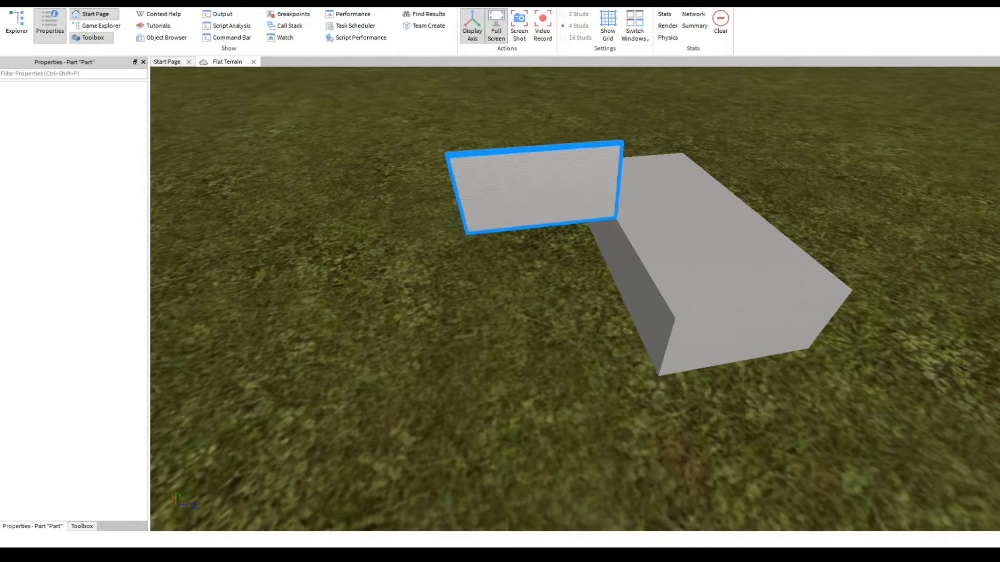
scroll(575, 299, down, 10)
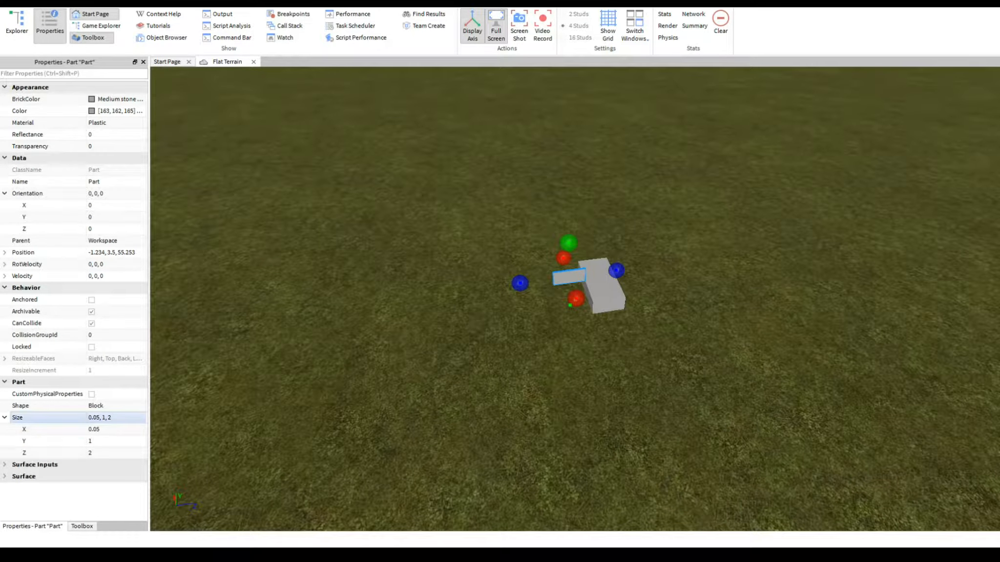
- Set the thin brick's X size to 4.6
click(93, 429)
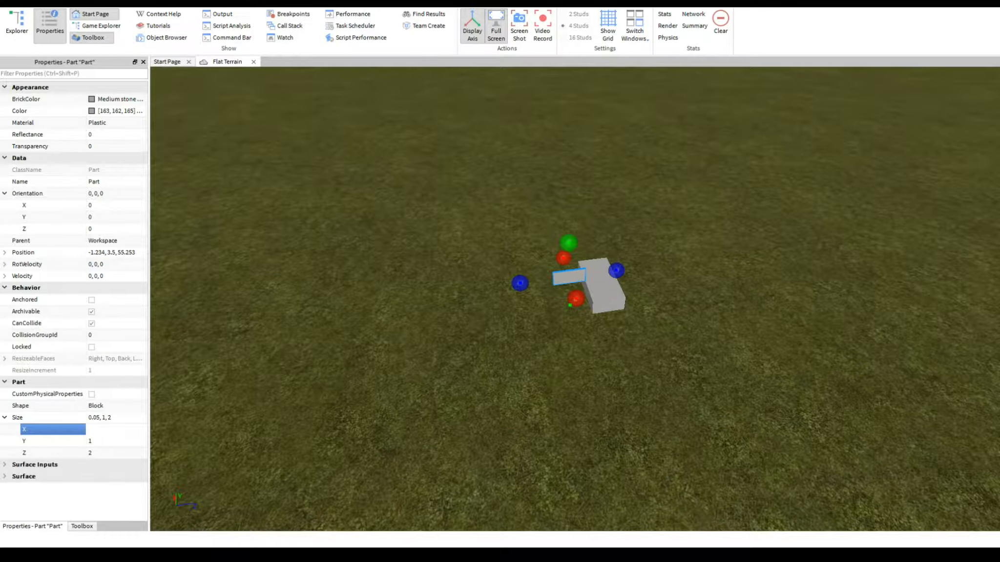
text(4.6)
key(Return)
right_drag(575, 299, 549, 293)
scroll(575, 299, up, 5)
scroll(575, 298, down, 5)
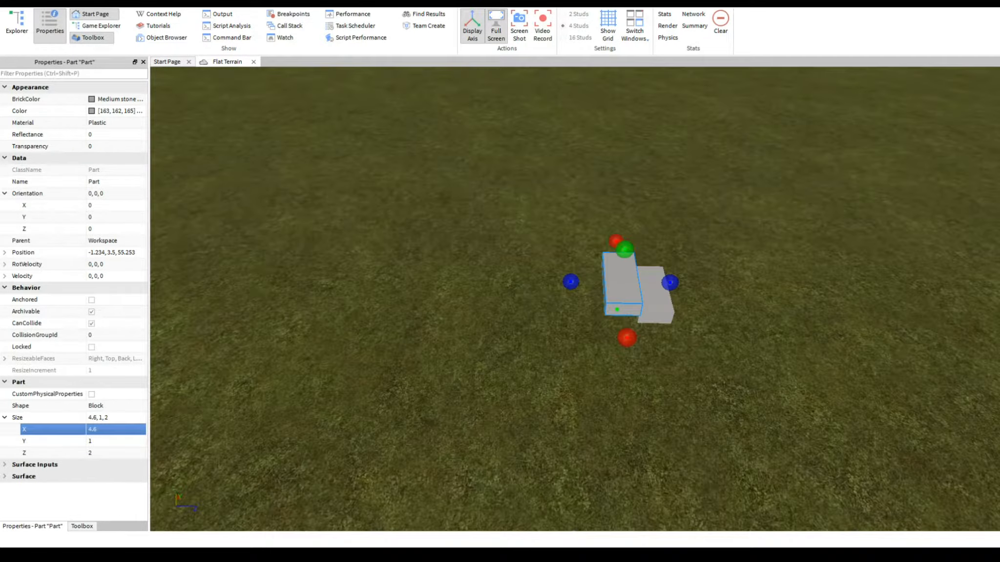
- Move the brick with X size 4.6 away from the other brick onto the ground and turn off its CanCollide property
key(d)
key(a)
key(w)
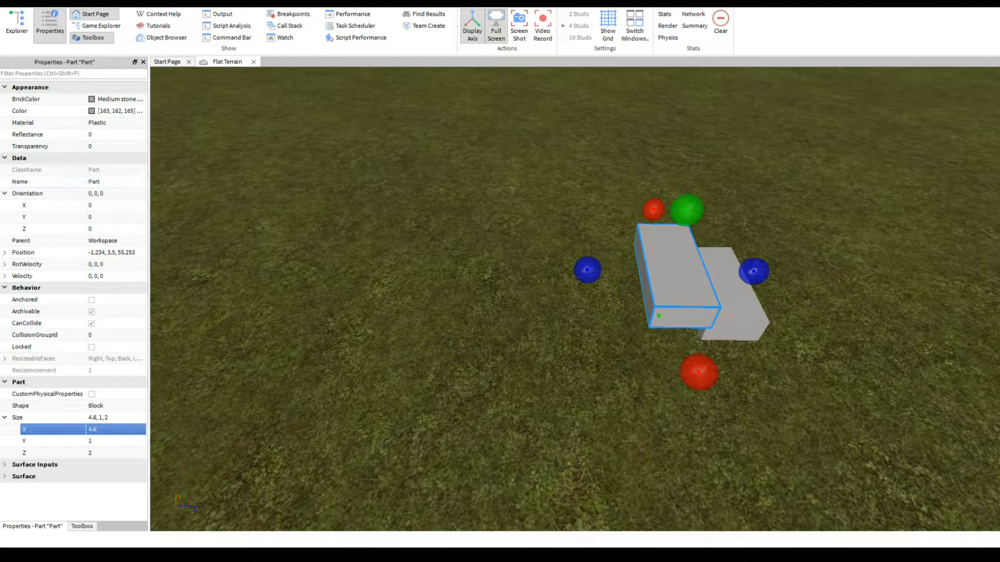
scroll(274, 27, up, 3)
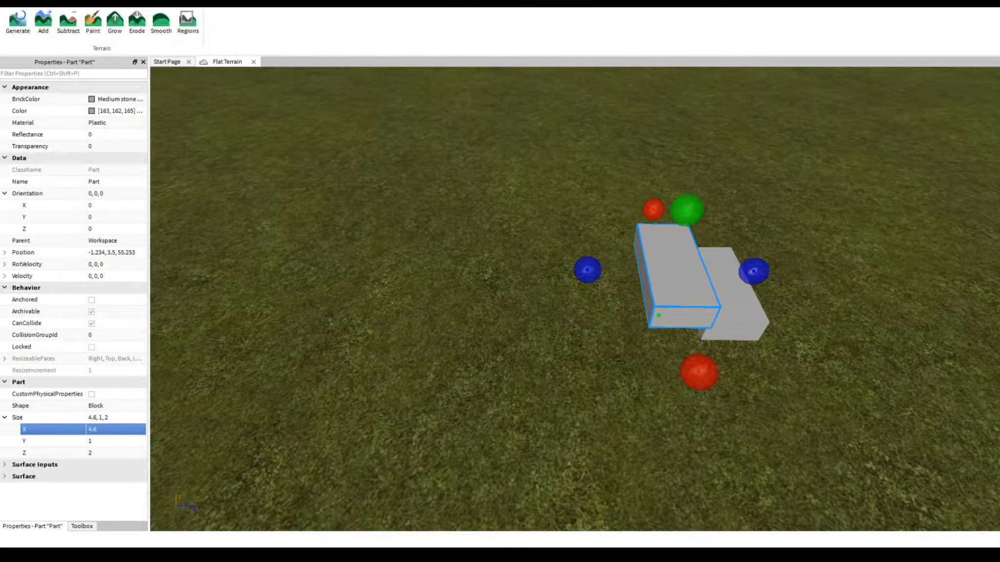
scroll(274, 27, up, 1)
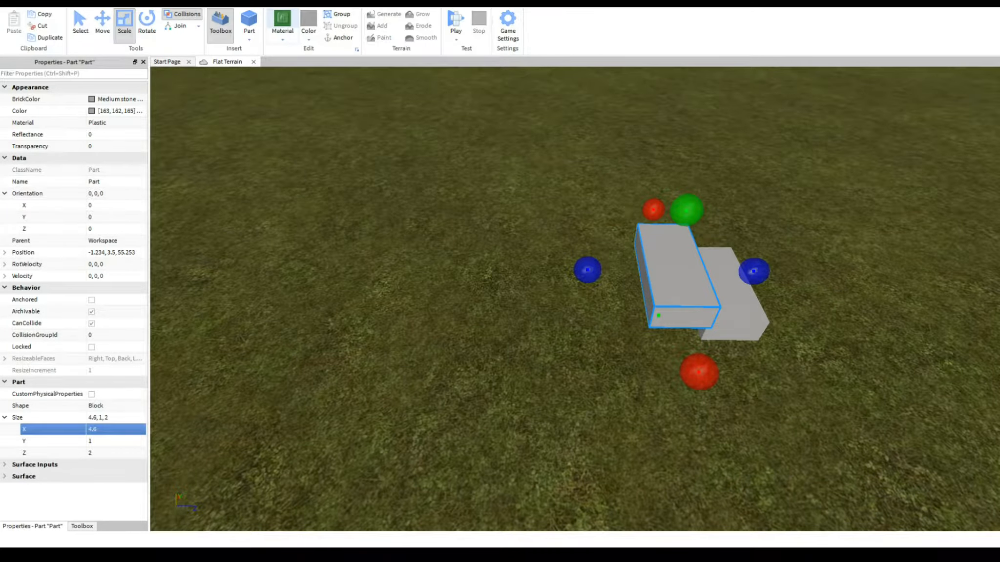
drag(678, 273, 475, 319)
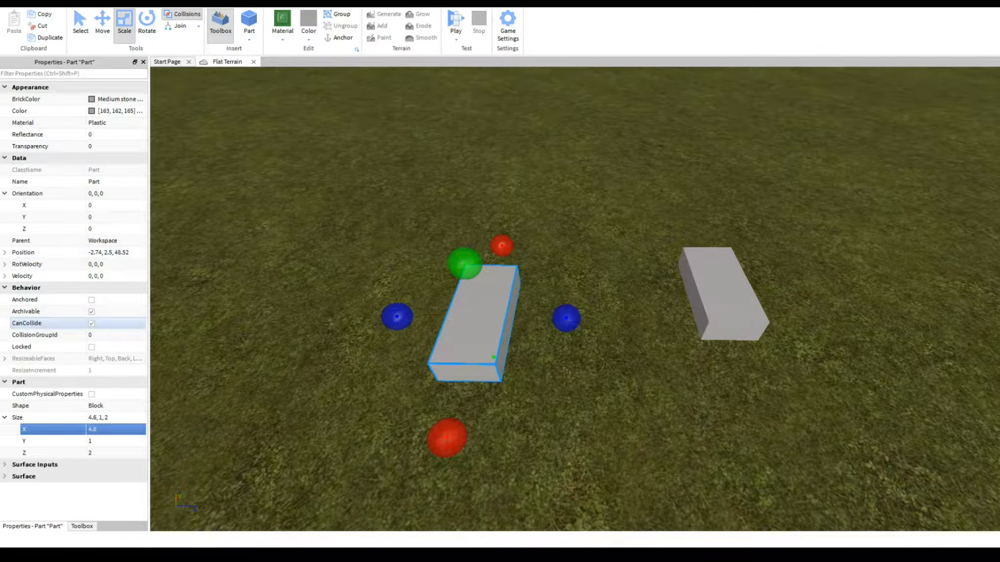
click(91, 324)
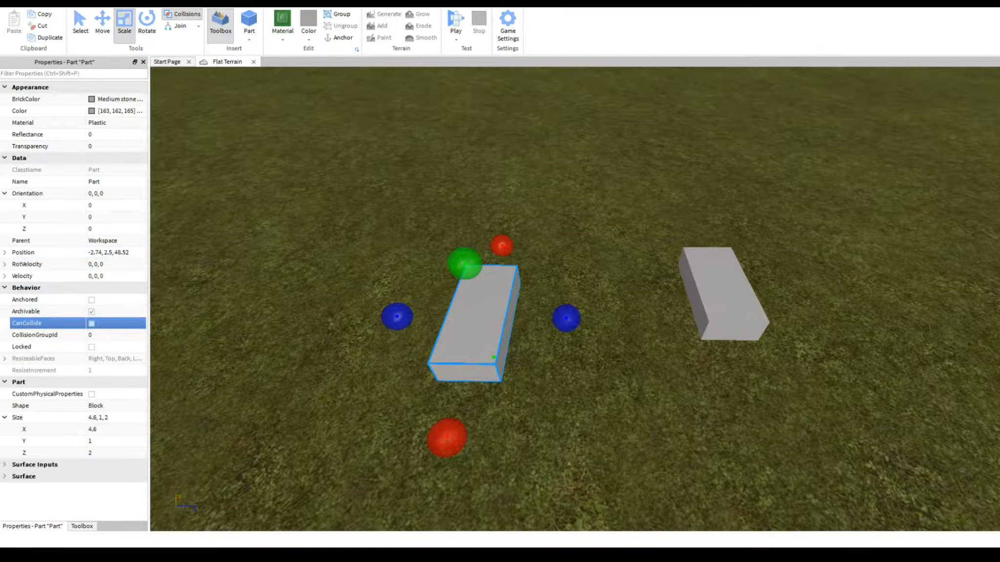
- Select the other brick and start a Play Here test session at the bricks
click(723, 293)
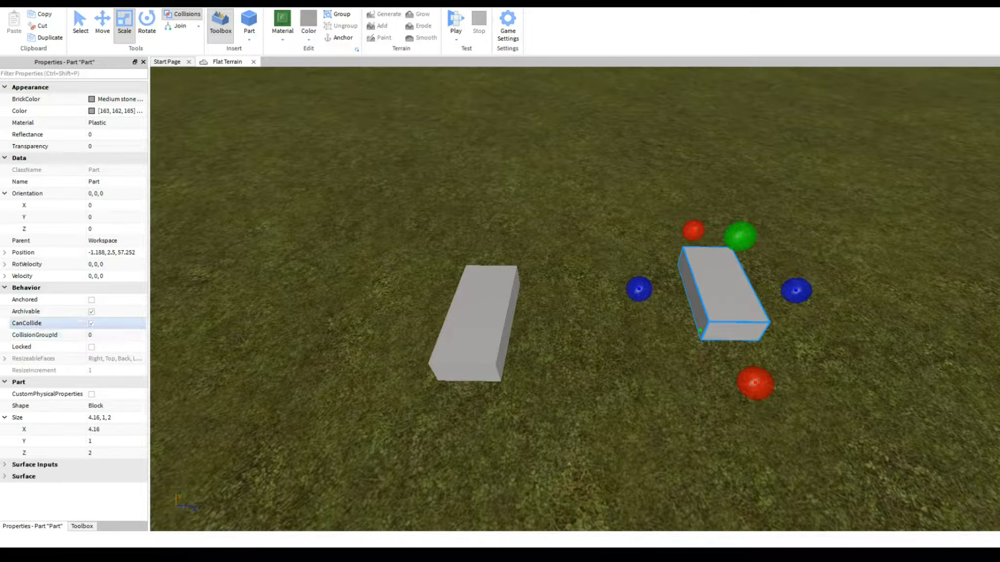
click(456, 40)
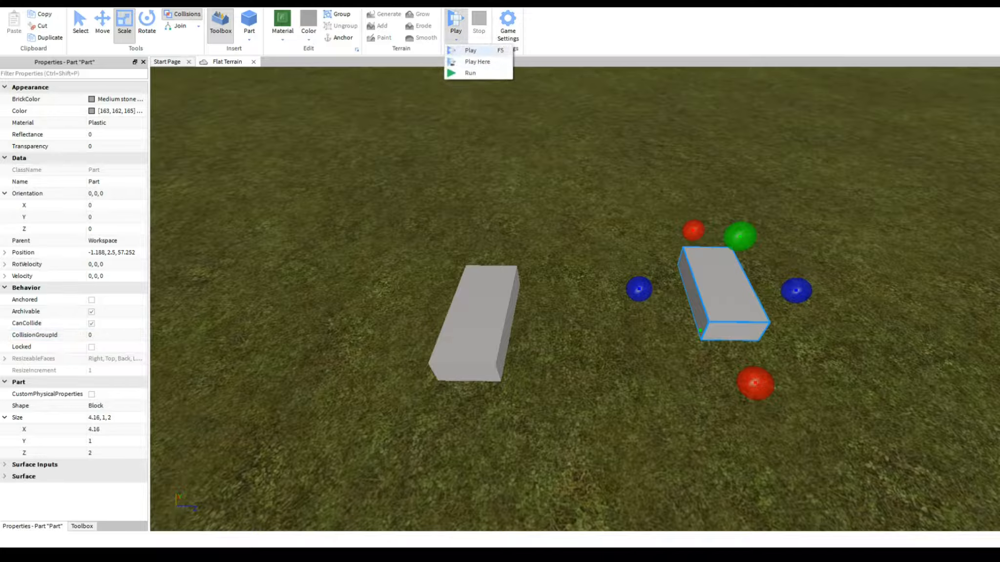
click(470, 50)
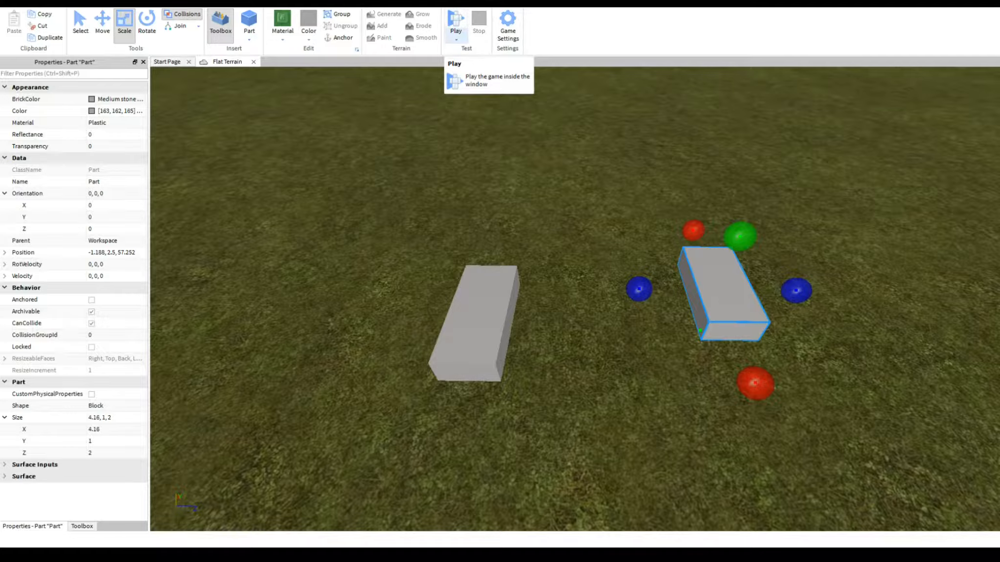
click(456, 40)
click(477, 61)
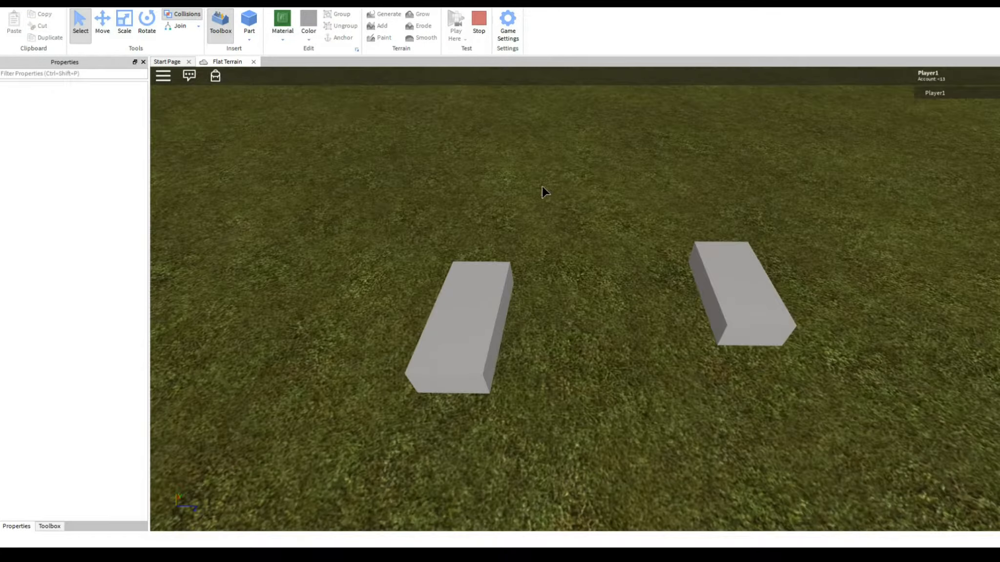
- Walk the character over and into both bricks to compare their collision behaviour, and stop the test
right_drag(569, 240, 536, 241)
scroll(569, 241, up, 3)
scroll(539, 241, up, 2)
scroll(539, 241, down, 2)
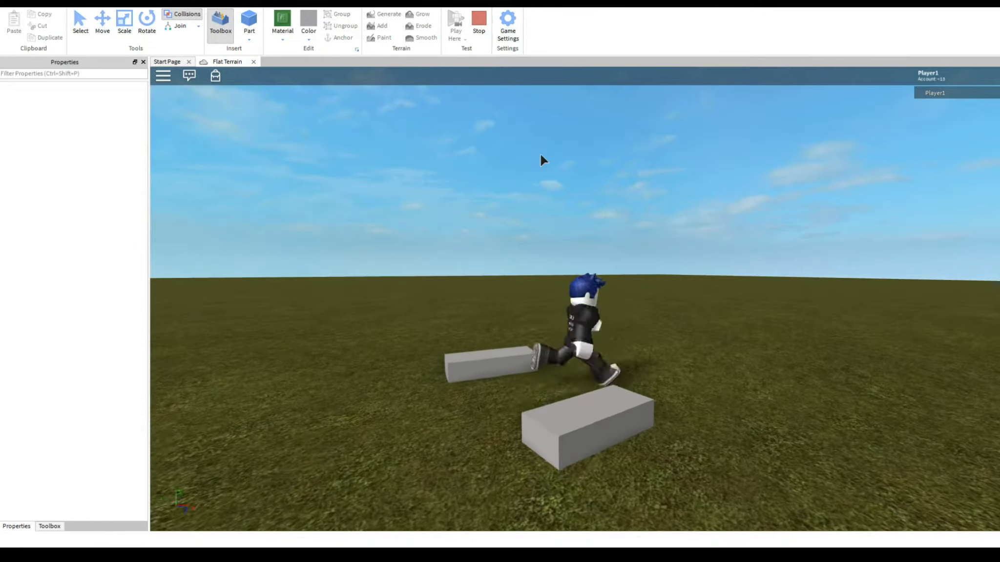
key(a)
key(s)
key(d)
key(w)
key(a)
right_drag(570, 226, 571, 226)
key(a)
key(d)
key(s)
key(w)
right_drag(693, 346, 680, 335)
click(479, 22)
drag(808, 201, 676, 359)
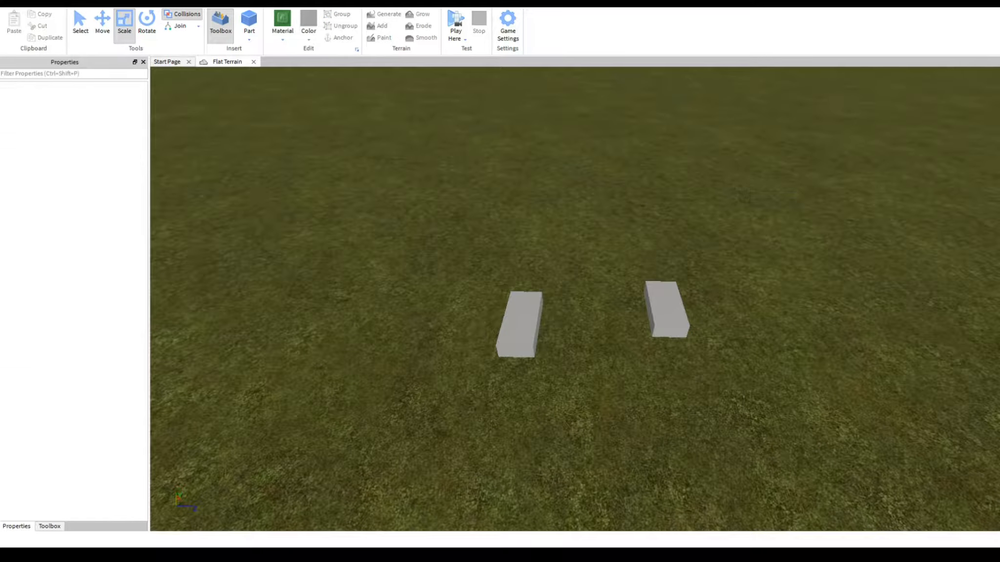
- Turn off CanCollide on the brick with X size 4.16 and raise it to a height of about 16.4
click(667, 310)
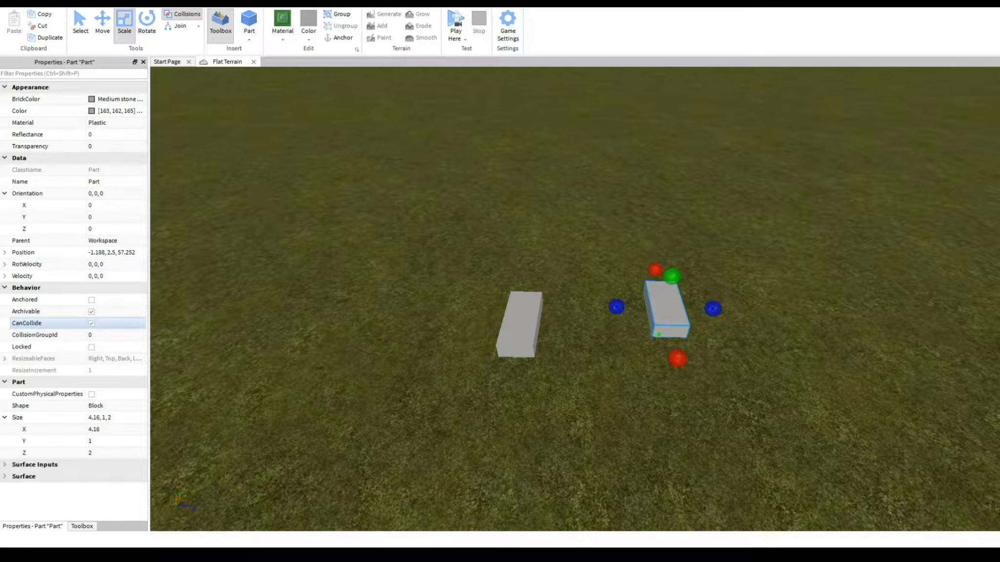
click(91, 324)
key(ctrl+2)
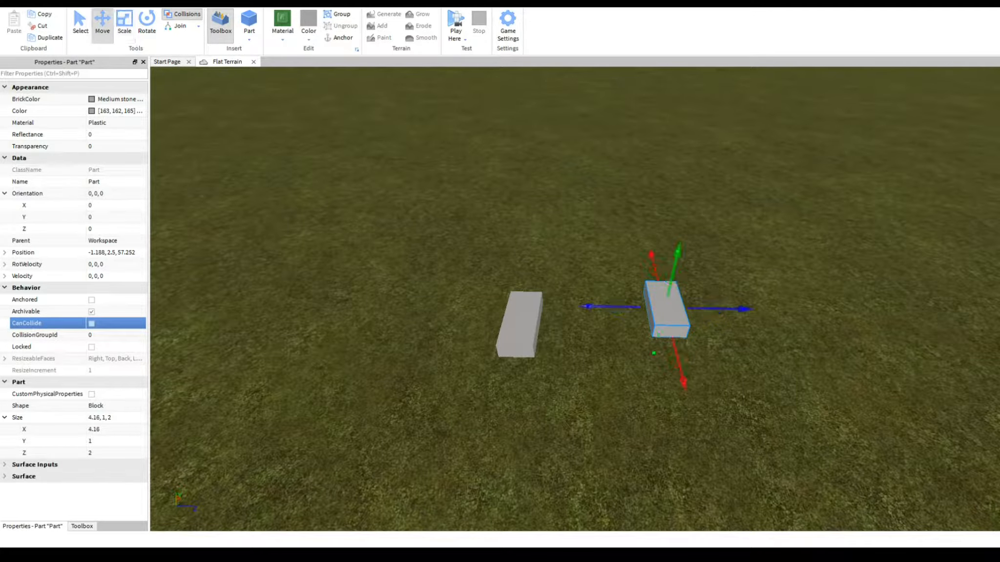
drag(677, 253, 696, 87)
right_drag(696, 88, 726, 168)
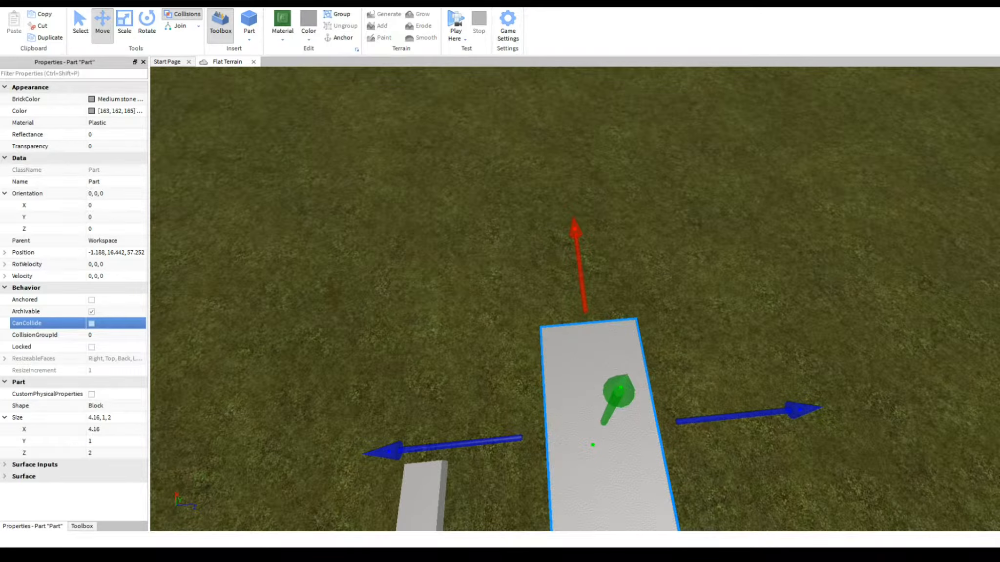
- Run a Play Here test to see how the raised non-colliding brick behaves, and stop it
click(456, 20)
right_drag(630, 270, 628, 264)
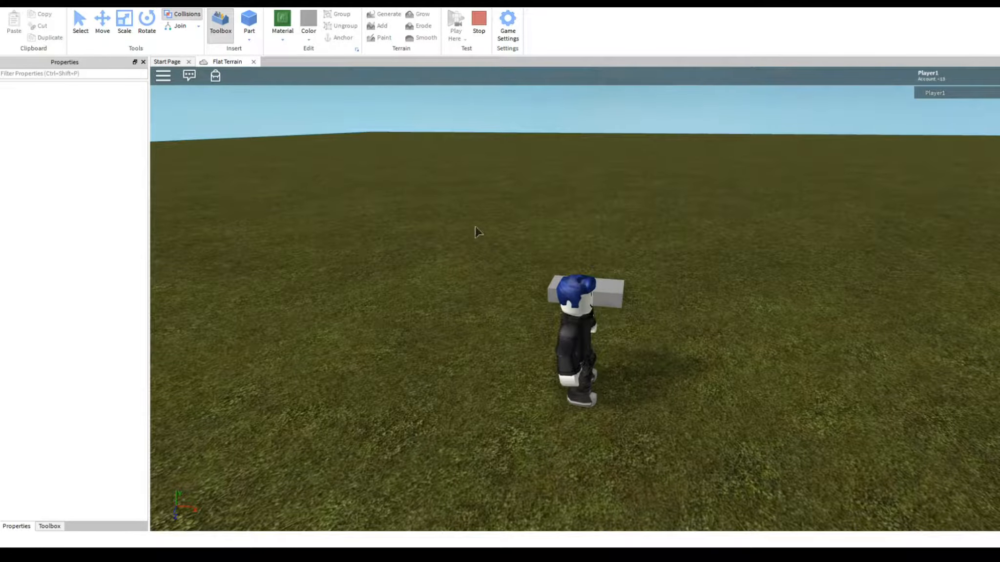
right_drag(618, 249, 616, 246)
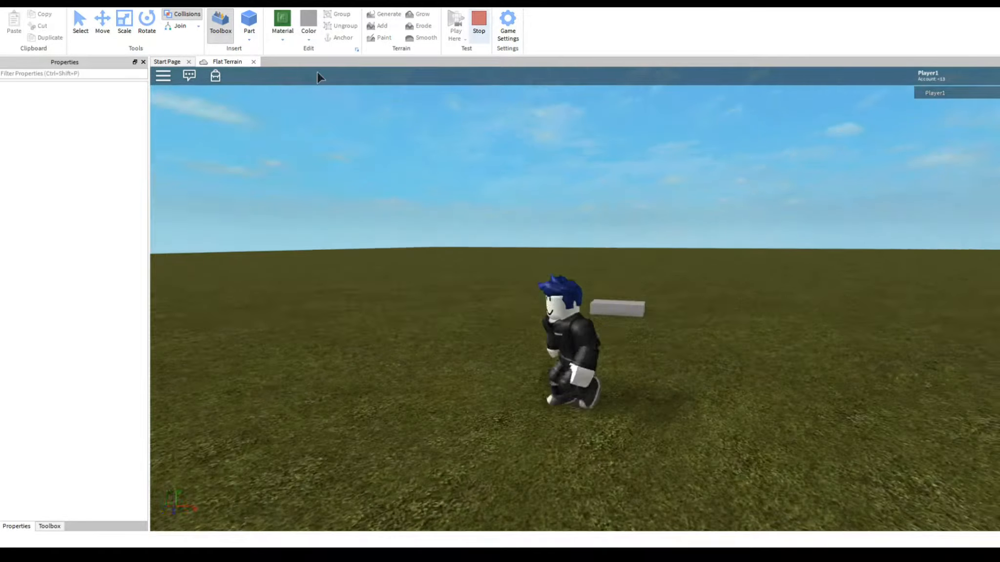
click(479, 24)
- Anchor the raised brick and start another play test
right_drag(586, 273, 586, 273)
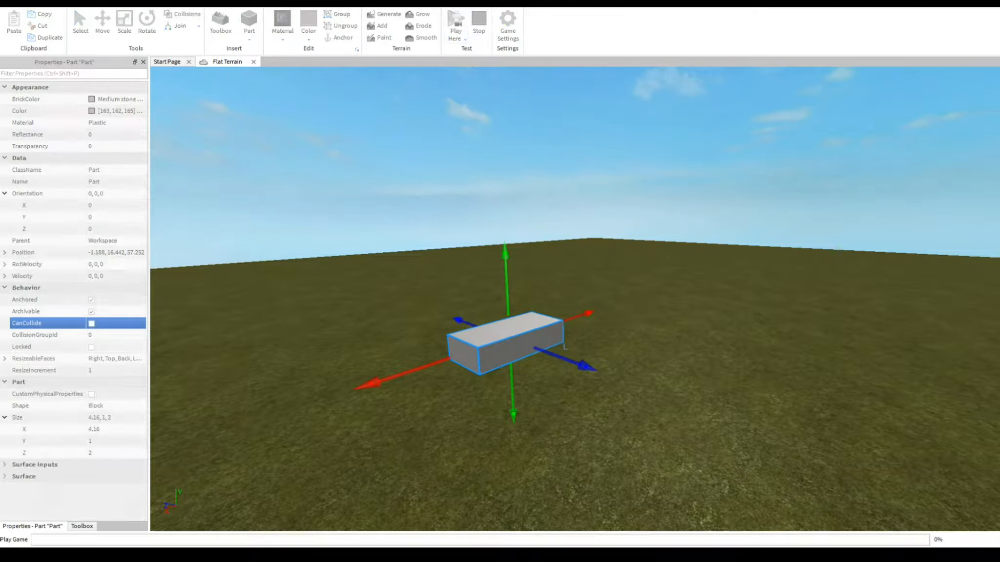
key(F5)
right_drag(507, 238, 506, 235)
- Walk and jump the character around the anchored floating brick and the ground brick, and stop the test
key(w)
key(space)
key(space)
key(d)
key(space)
key(s)
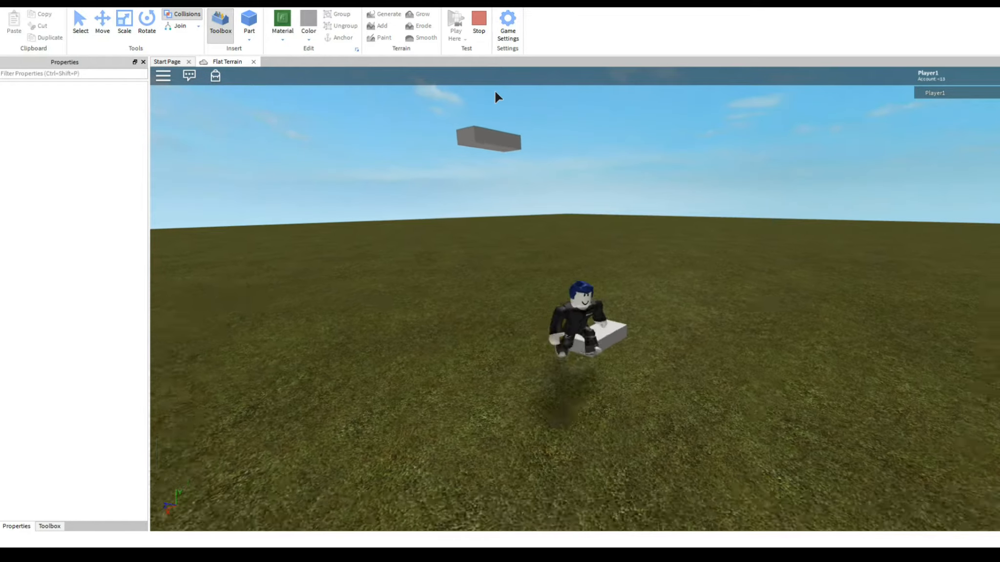
key(d)
key(w)
key(a)
key(d)
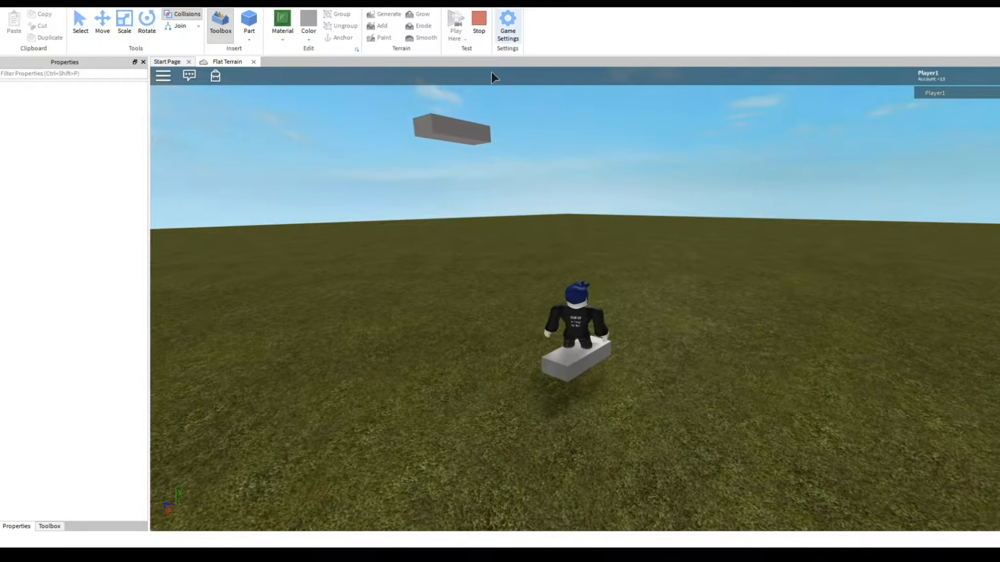
click(479, 20)
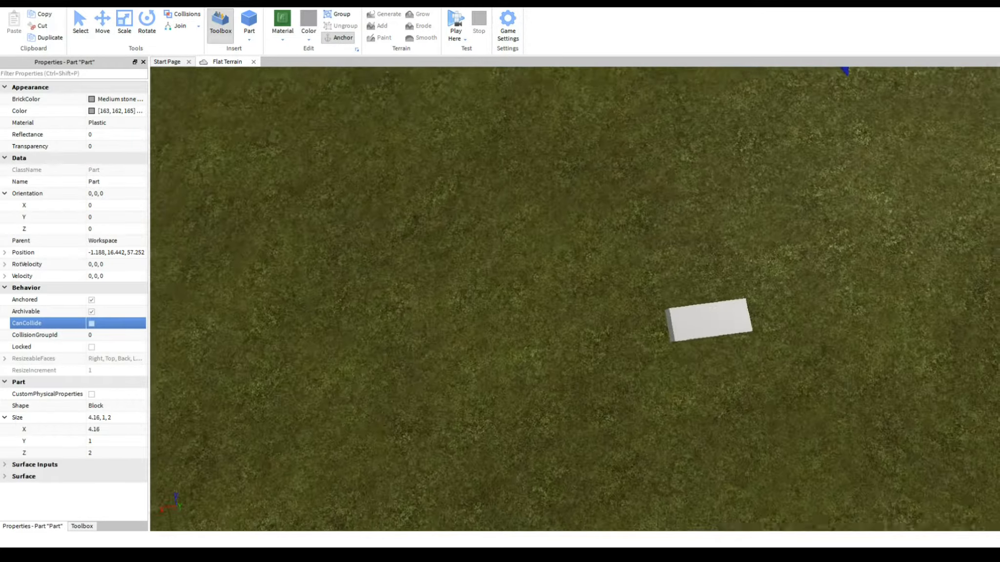
- Bring the anchored floating brick down to the ground beside the other brick
right_drag(575, 299, 707, 210)
click(543, 481)
click(372, 293)
right_drag(489, 254, 391, 312)
scroll(575, 299, down, 4)
scroll(575, 298, up, 3)
drag(630, 126, 641, 279)
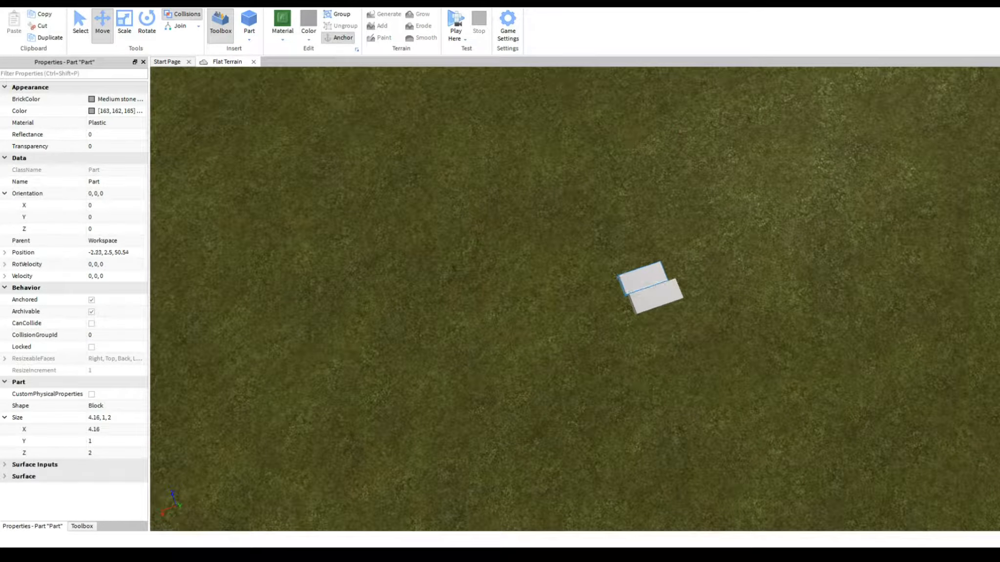
- Nudge the anchored brick slightly along the Z axis against its neighbour, to a Z position of 50.519
scroll(666, 288, up, 2)
drag(748, 204, 359, 453)
scroll(585, 426, up, 2)
key(a)
click(359, 452)
scroll(576, 299, up, 2)
right_drag(575, 298, 361, 288)
key(a)
click(722, 281)
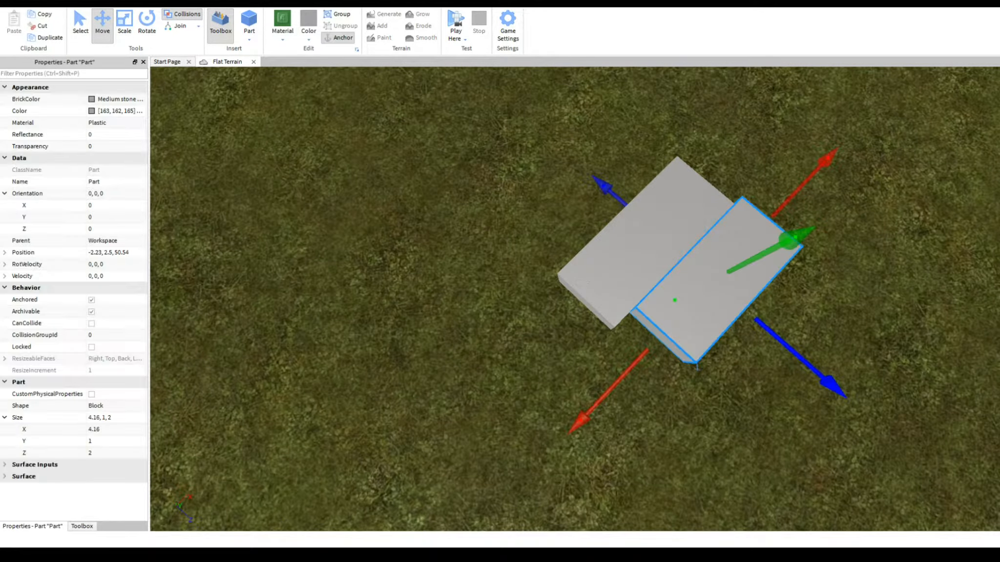
drag(787, 240, 787, 239)
mouse_move(834, 387)
mouse_down()
mouse_move(705, 279)
mouse_move(901, 446)
mouse_move(838, 391)
mouse_up()
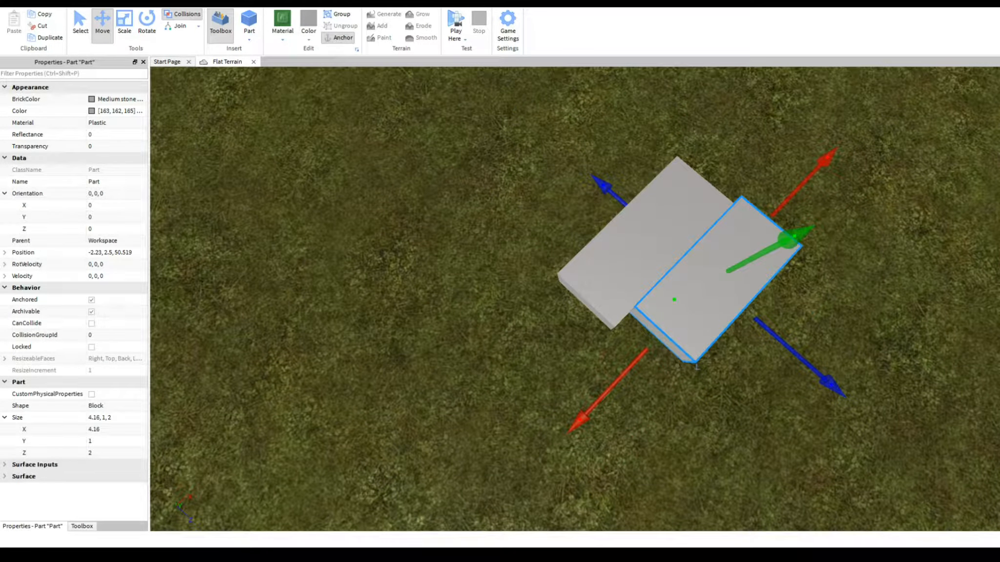
click(218, 4)
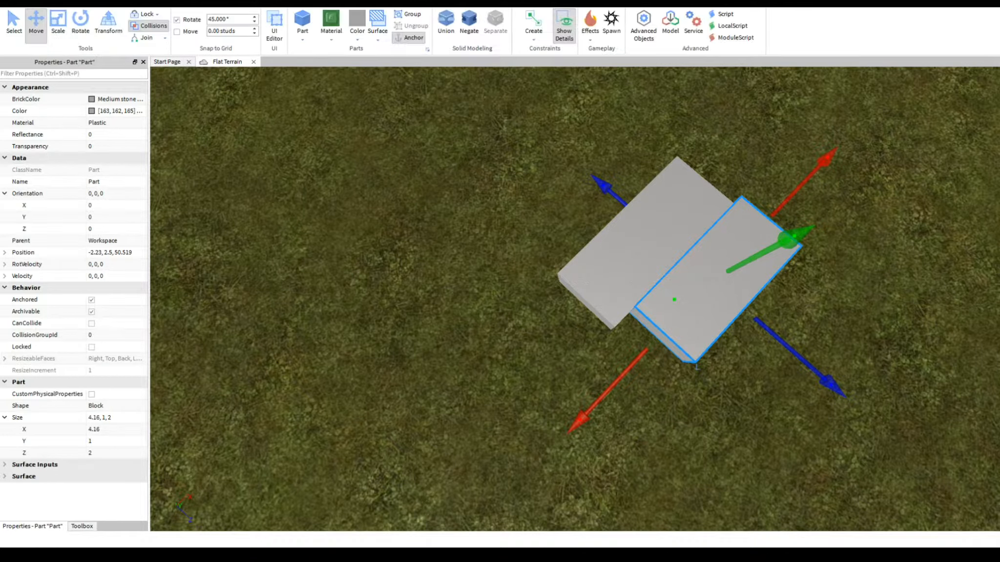
click(184, 4)
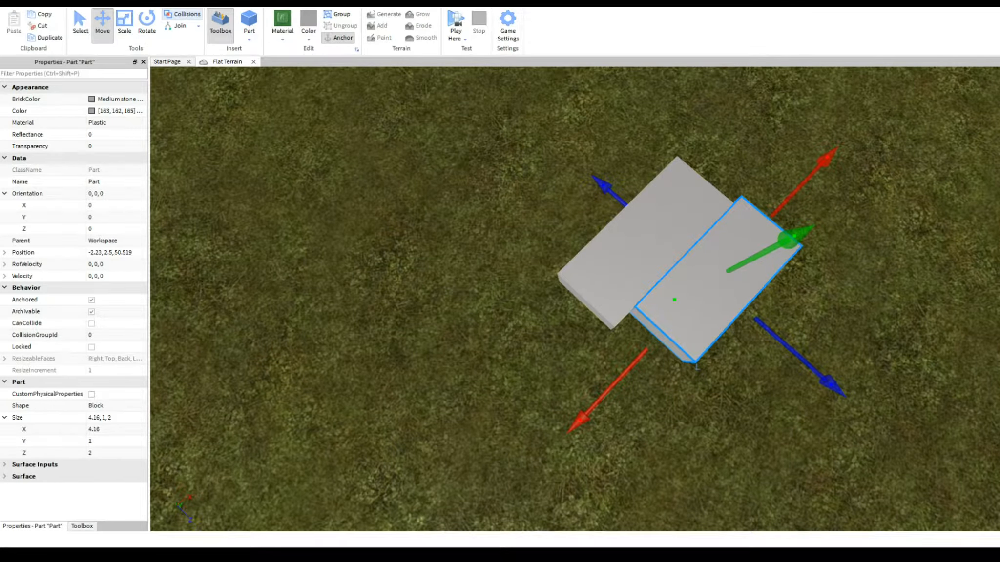
scroll(181, 14, down, 3)
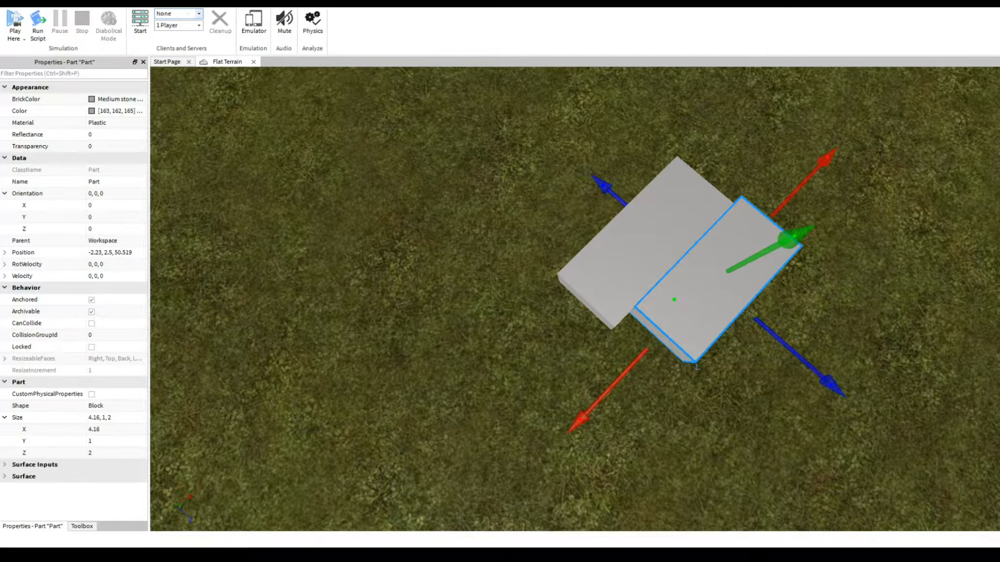
scroll(181, 15, up, 3)
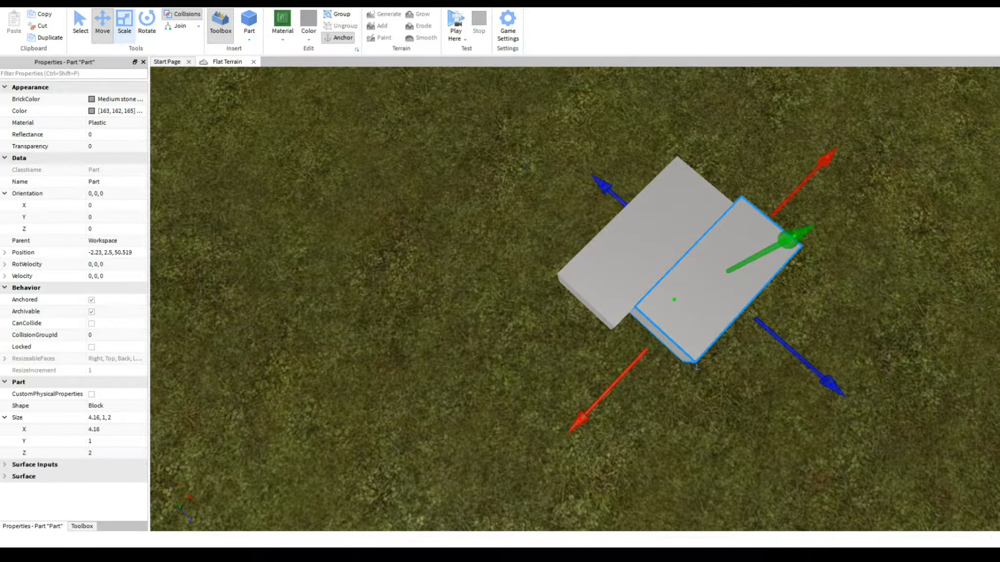
scroll(180, 15, down, 1)
scroll(117, 20, up, 2)
scroll(124, 22, down, 2)
scroll(124, 21, up, 2)
- Show the Explorer window and expand the second Part in Workspace to list its joints
scroll(105, 22, down, 3)
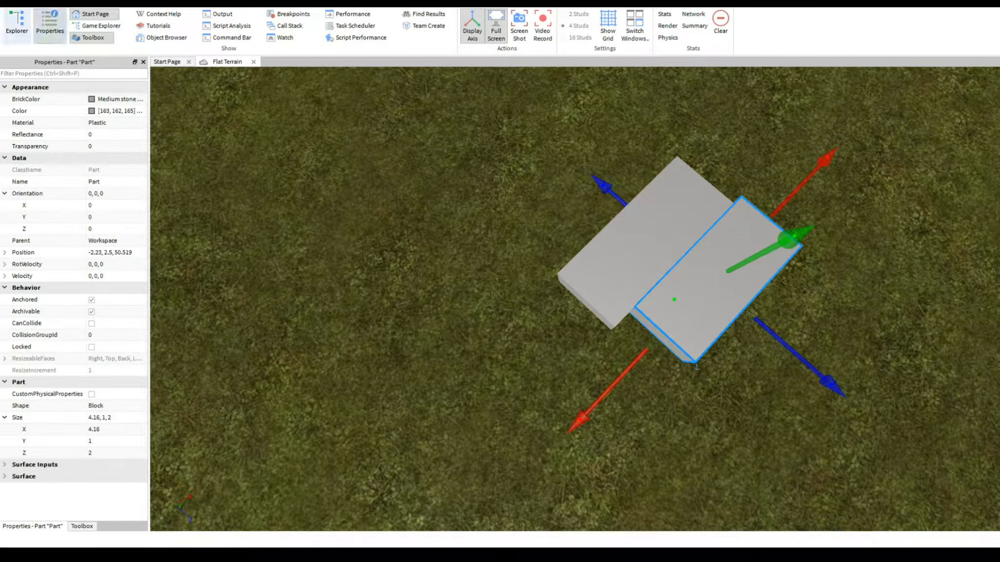
click(17, 25)
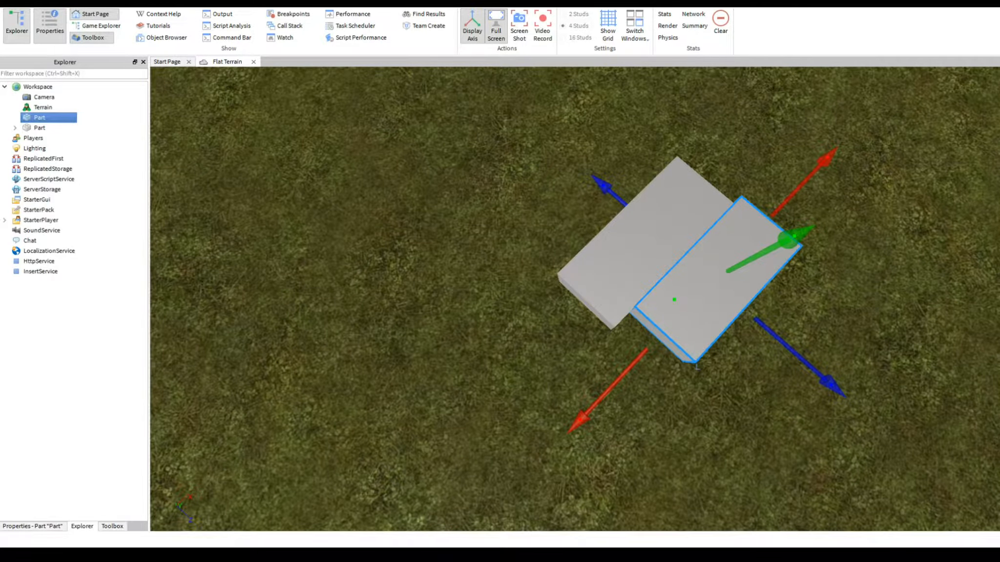
click(15, 128)
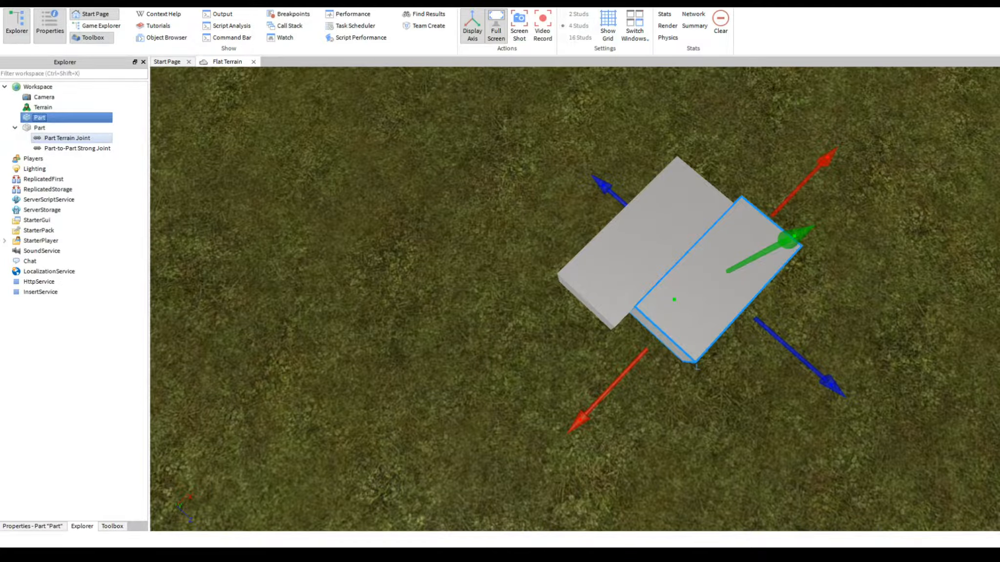
- Delete the Part Terrain Joint and Part-to-Part Strong Joint of the second Part, and move that brick away from the anchored one
click(67, 137)
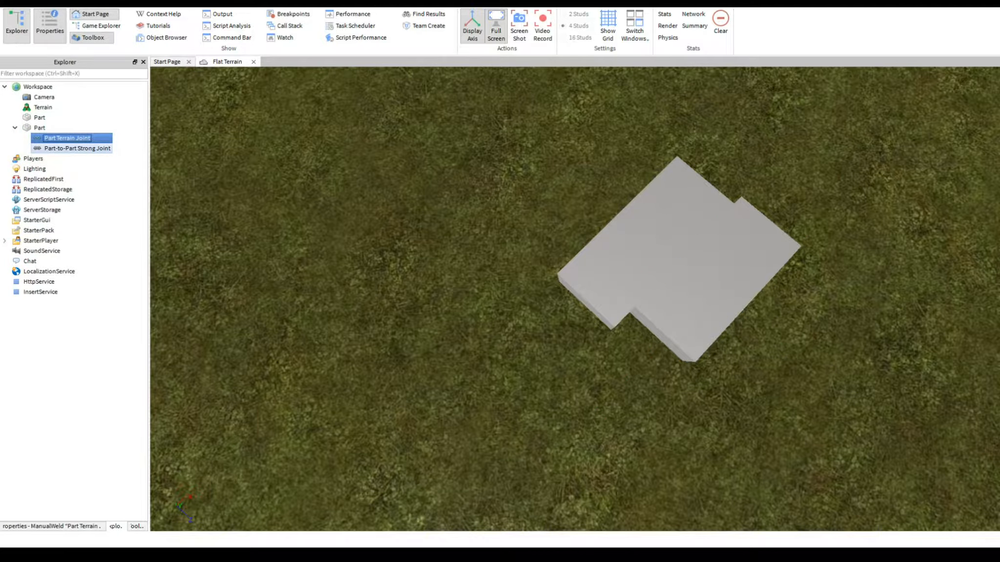
shift+click(59, 148)
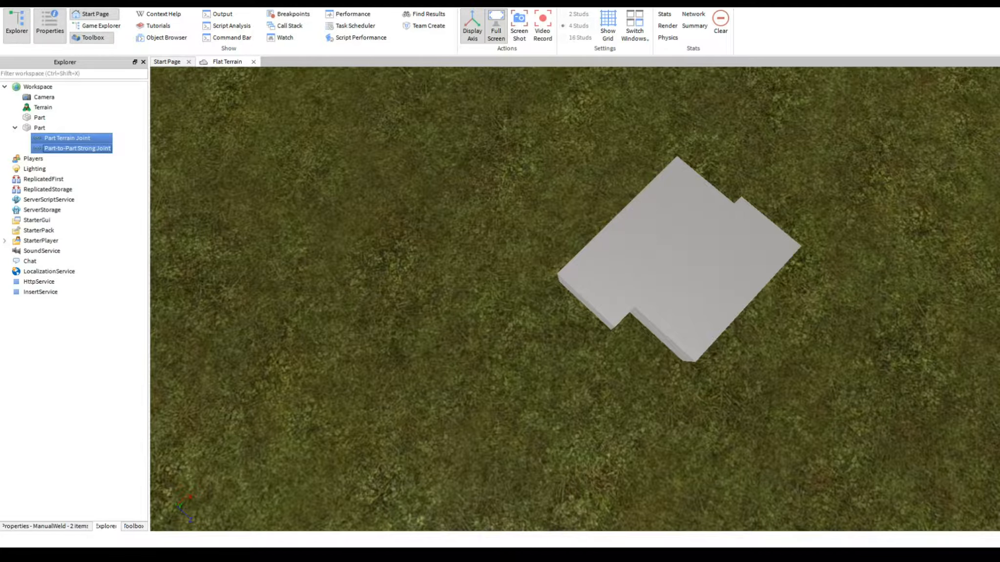
right_click(68, 134)
click(91, 186)
right_drag(488, 303, 557, 273)
drag(561, 323, 446, 298)
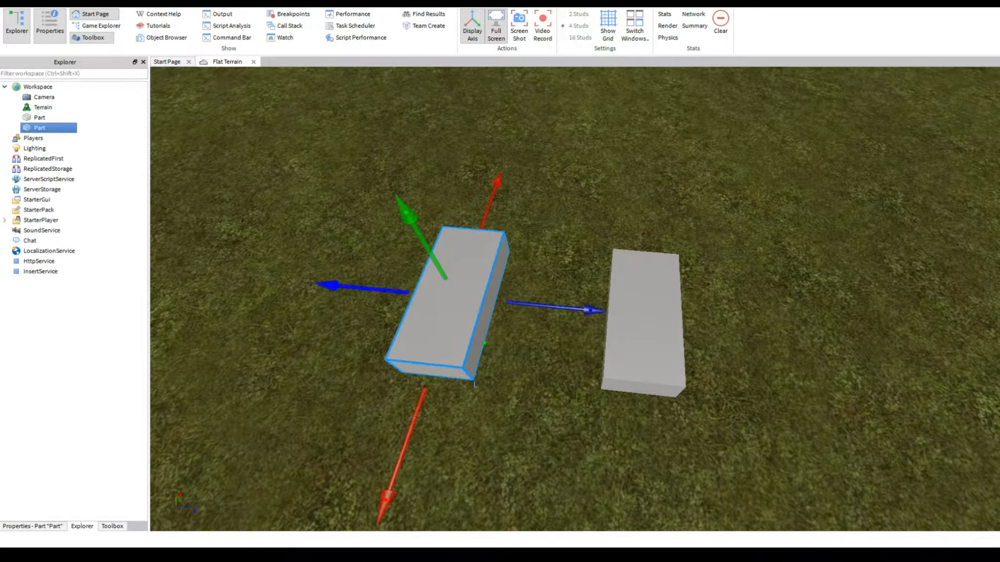
- Rename the separated brick in the Explorer as FSHIKXF and clear the selection
click(15, 127)
right_click(25, 127)
click(58, 191)
key(BackSpace)
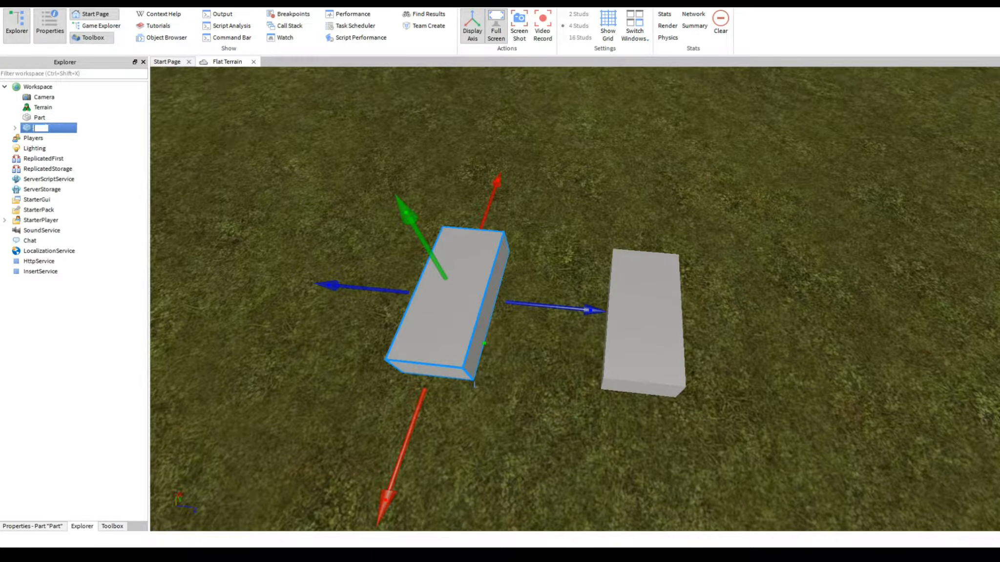
text(FSHIKXF)
key(Return)
click(426, 200)
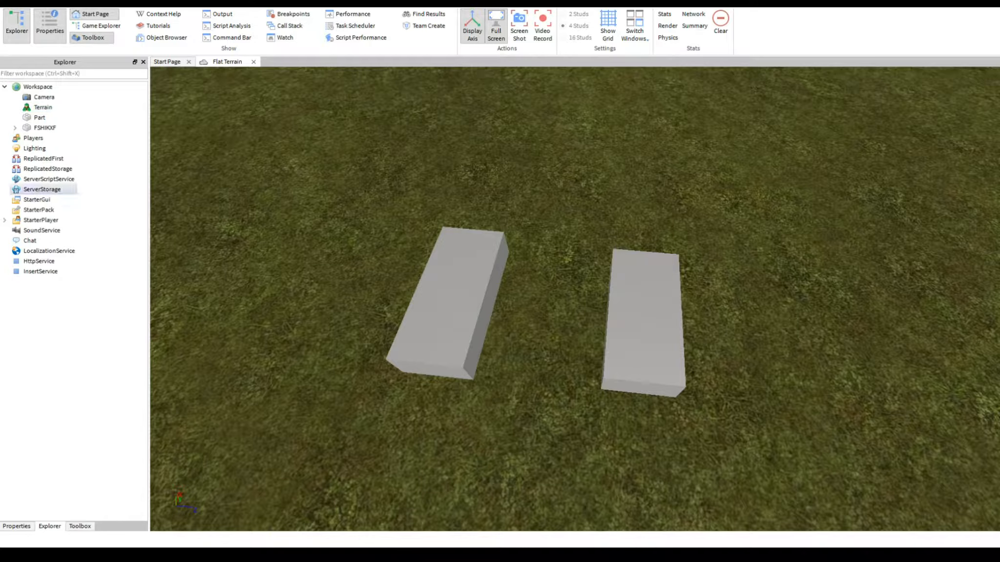
- Rename the FSHIKXF brick in the Explorer as Part and clear the selection
click(45, 127)
right_click(57, 128)
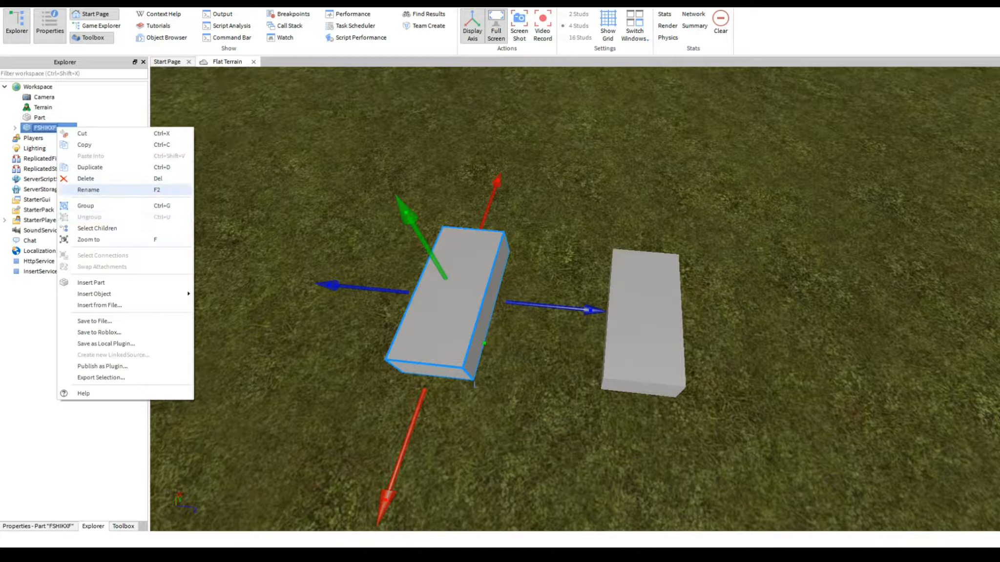
click(89, 190)
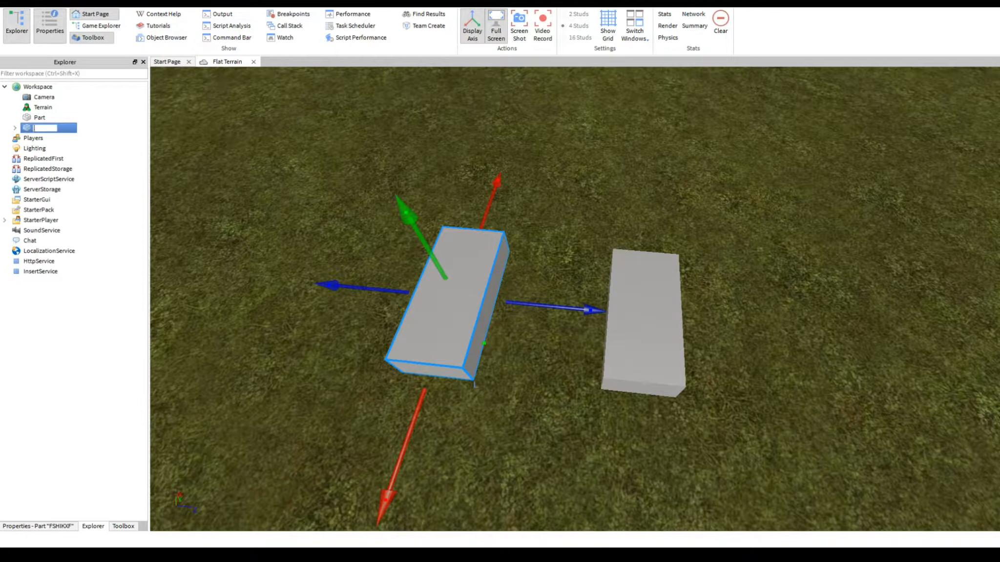
text(Part)
key(Return)
click(561, 205)
right_drag(561, 205, 566, 166)
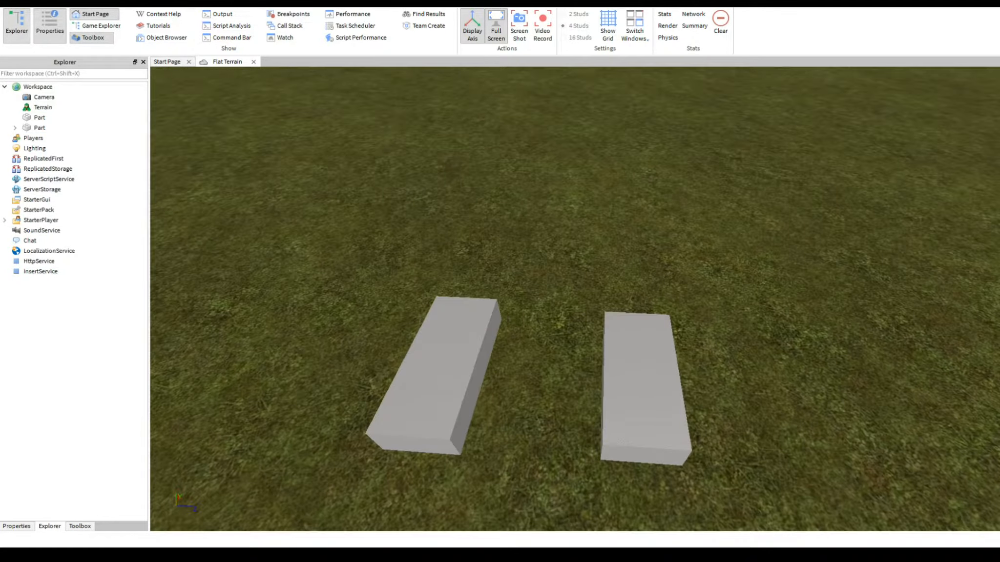
- Delete the FSHIKXF Terrain Joint from the second Part and select both bricks together
click(15, 128)
click(72, 137)
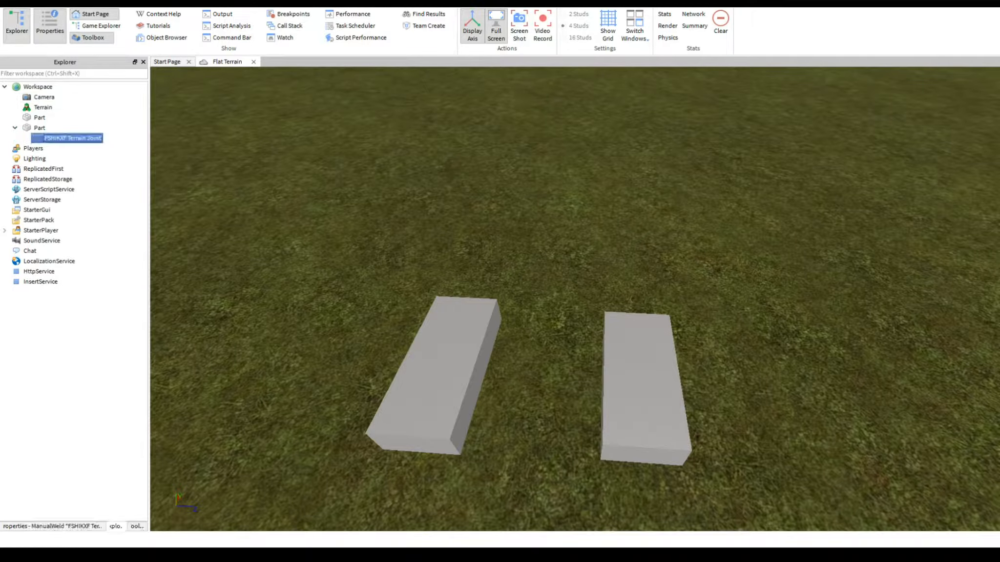
right_click(73, 139)
click(106, 192)
drag(398, 189, 761, 486)
scroll(561, 336, down, 5)
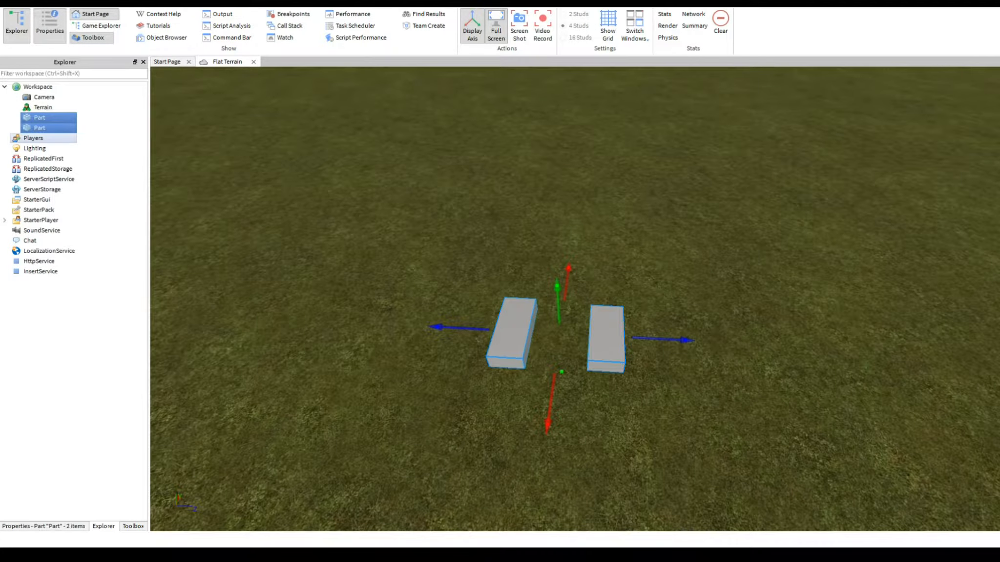
- Show the properties of Lighting and set its TimeOfDay to 1 to turn the scene to night
click(35, 148)
click(43, 527)
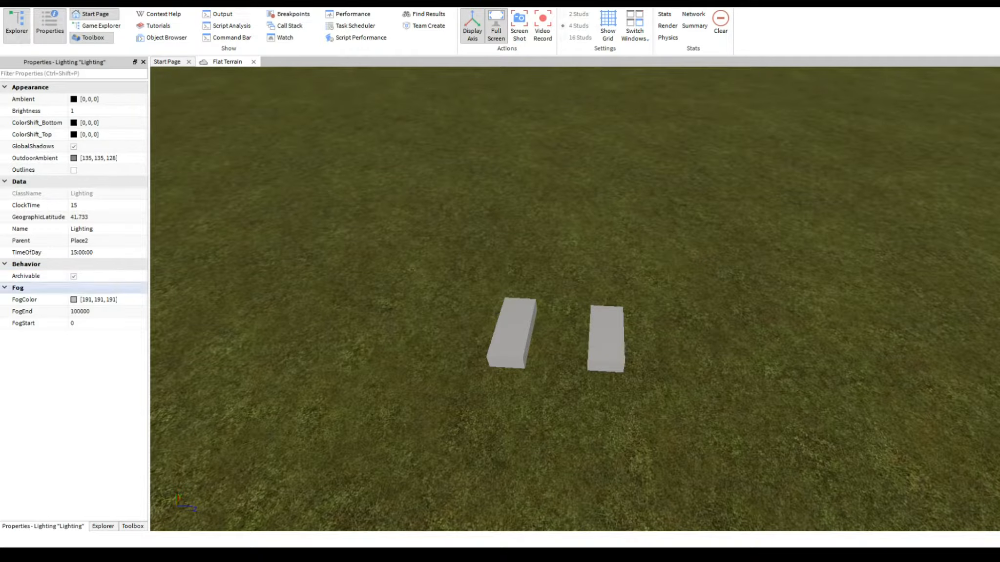
click(82, 253)
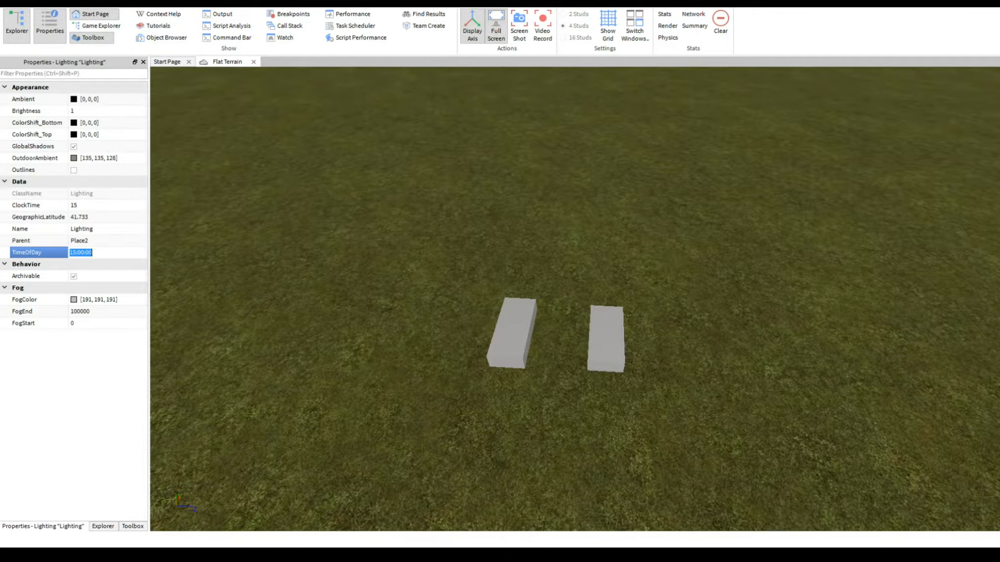
right_drag(561, 371, 561, 244)
click(82, 252)
text(1)
key(Return)
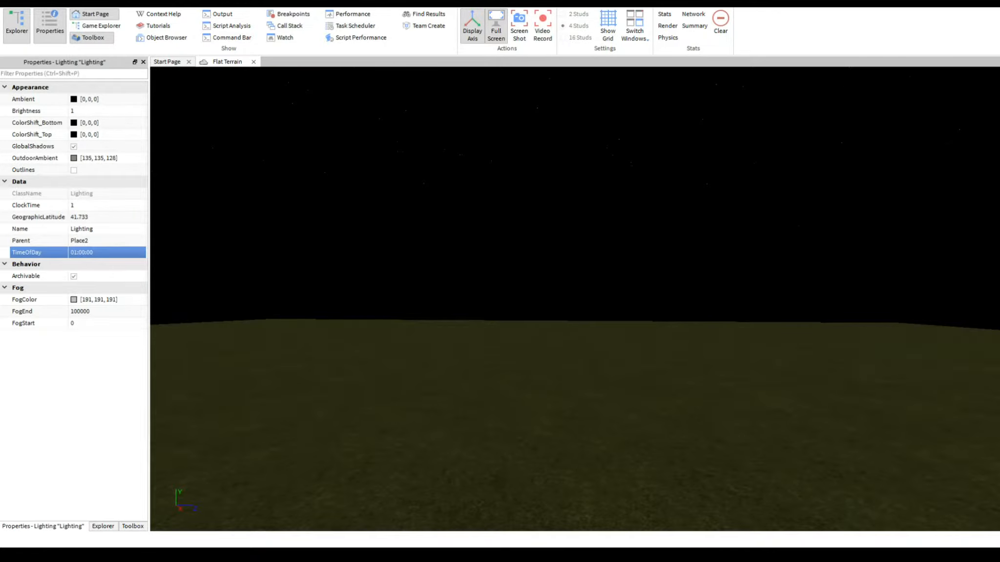
- Set the Lighting TimeOfDay to 15 and clear the selection
click(80, 253)
text(15)
key(Return)
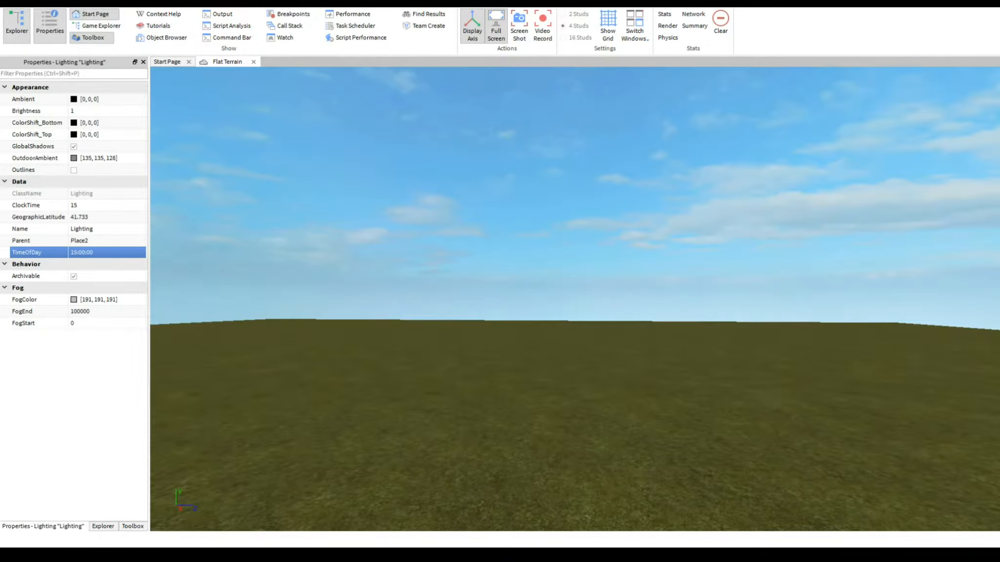
click(668, 234)
- Look over the two bricks on the flat terrain from several angles and distances in daylight
right_drag(667, 234, 733, 283)
scroll(668, 235, down, 3)
drag(667, 234, 679, 152)
right_drag(679, 153, 610, 196)
key(w)
key(d)
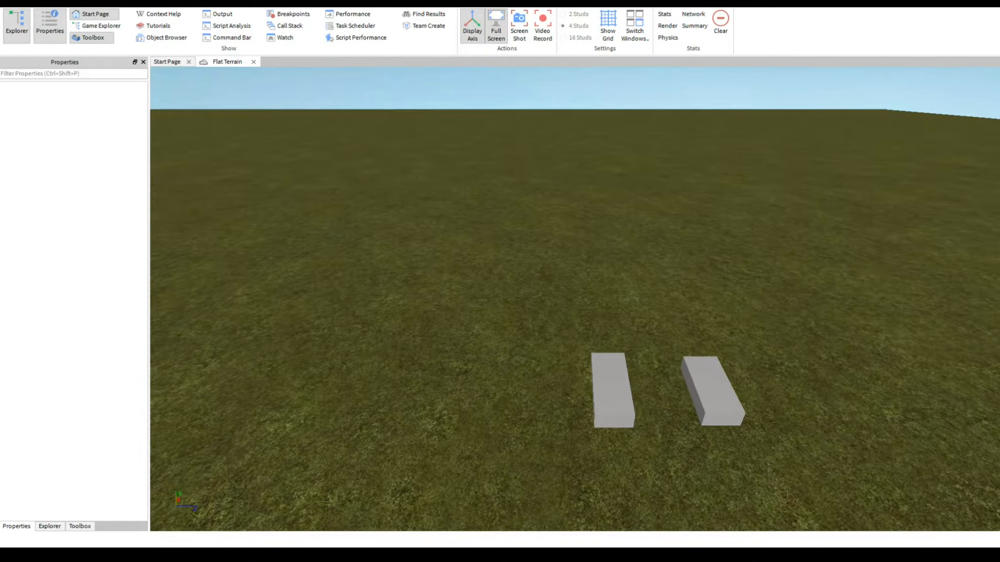
key(w)
right_drag(610, 195, 662, 157)
key(s)
key(w)
key(s)
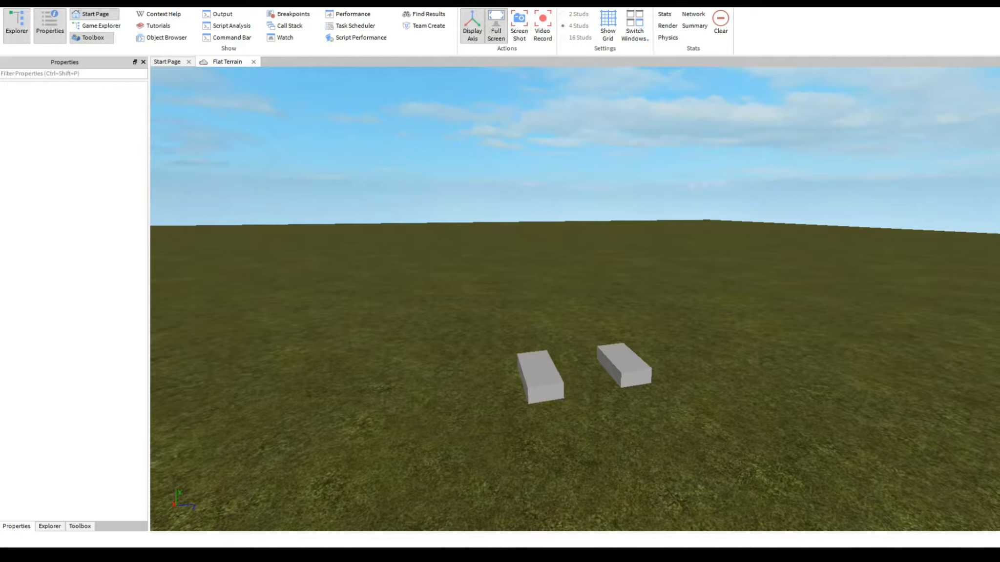
- Show the Toolbox and search its models for House, facing an empty area of terrain
click(79, 526)
right_drag(489, 195, 352, 342)
right_drag(576, 312, 557, 210)
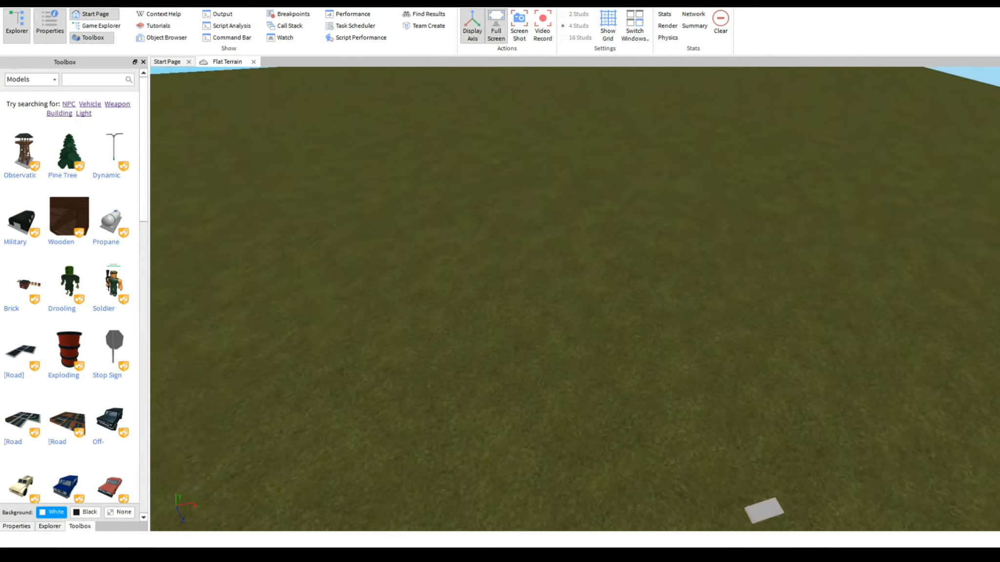
scroll(557, 210, down, 3)
key(a)
click(95, 79)
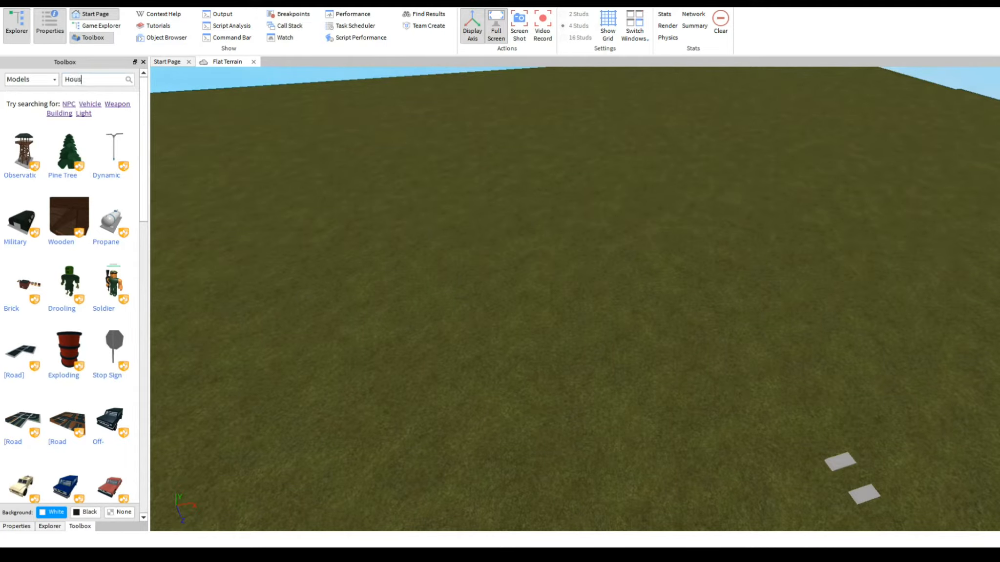
key(Return)
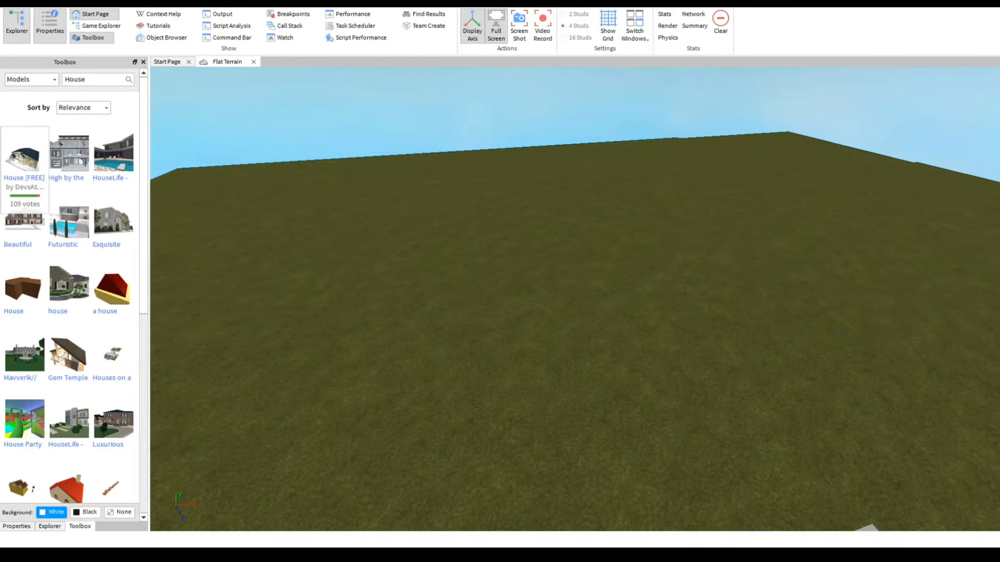
- Insert the "High by the" house model from the search results onto the open terrain and reposition it
click(68, 154)
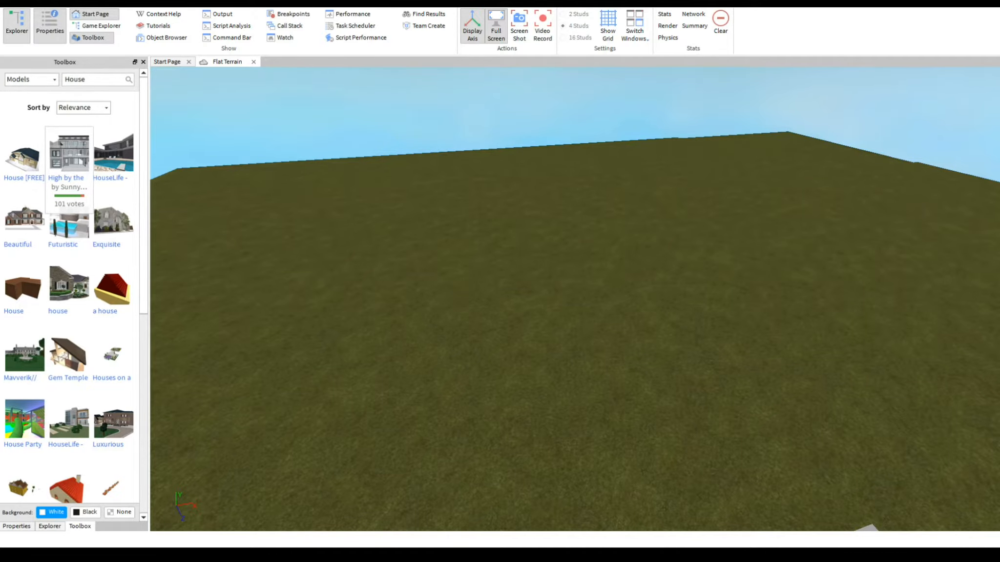
drag(576, 273, 569, 171)
key(w)
right_drag(569, 171, 650, 205)
key(a)
drag(597, 197, 411, 216)
- Expand the house Model in the Explorer and look through its child Unions and Parts
click(94, 526)
right_drag(371, 342, 361, 283)
key(w)
key(a)
click(14, 117)
scroll(64, 148, down, 5)
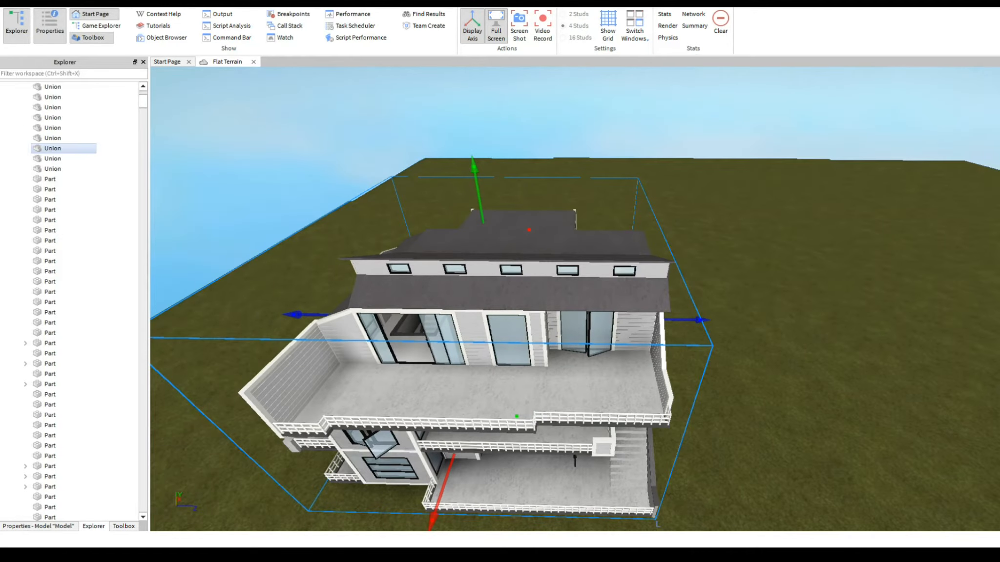
scroll(64, 312, down, 2)
mouse_move(576, 299)
right_down()
mouse_move(513, 337)
mouse_move(562, 307)
right_up()
scroll(562, 308, up, 6)
scroll(561, 308, down, 3)
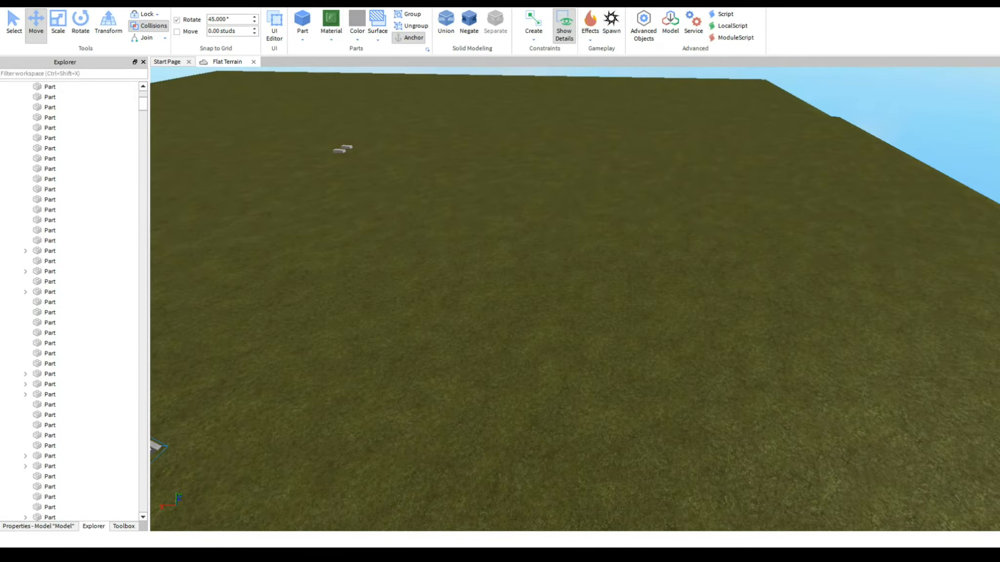
- Focus on the inserted house model and delete it from the Workspace
key(f)
right_drag(575, 299, 776, 289)
key(w)
key(w)
key(f)
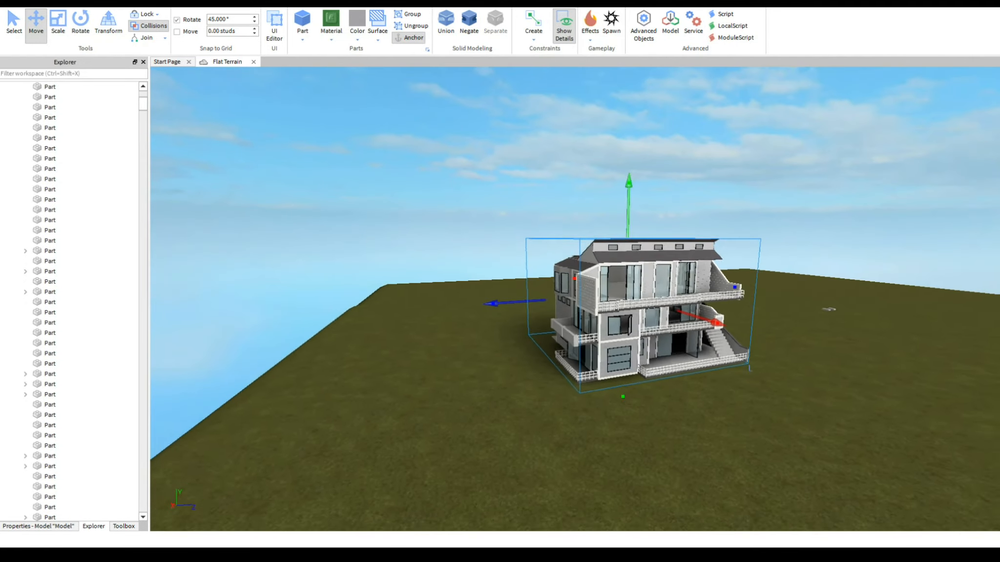
right_click(690, 268)
click(805, 337)
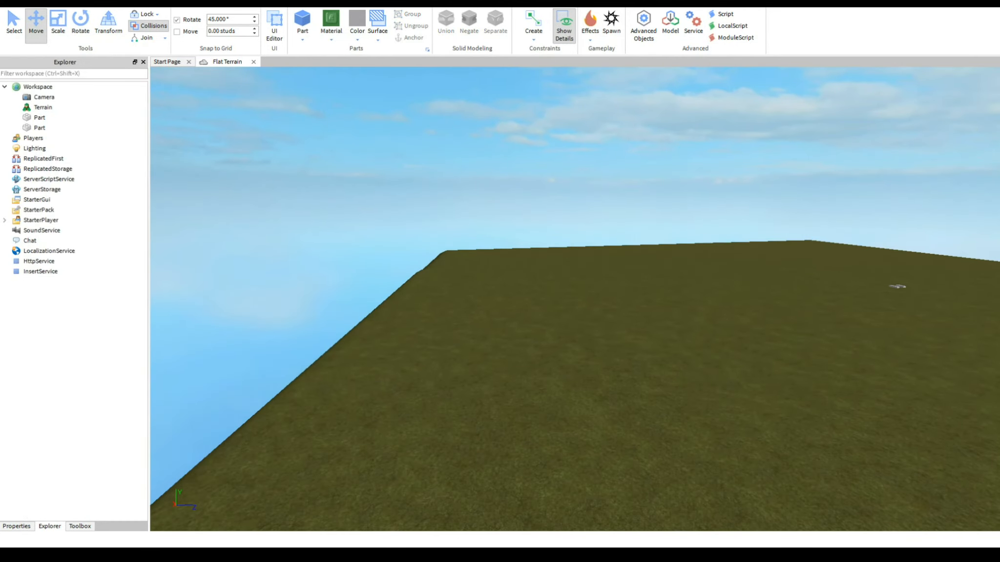